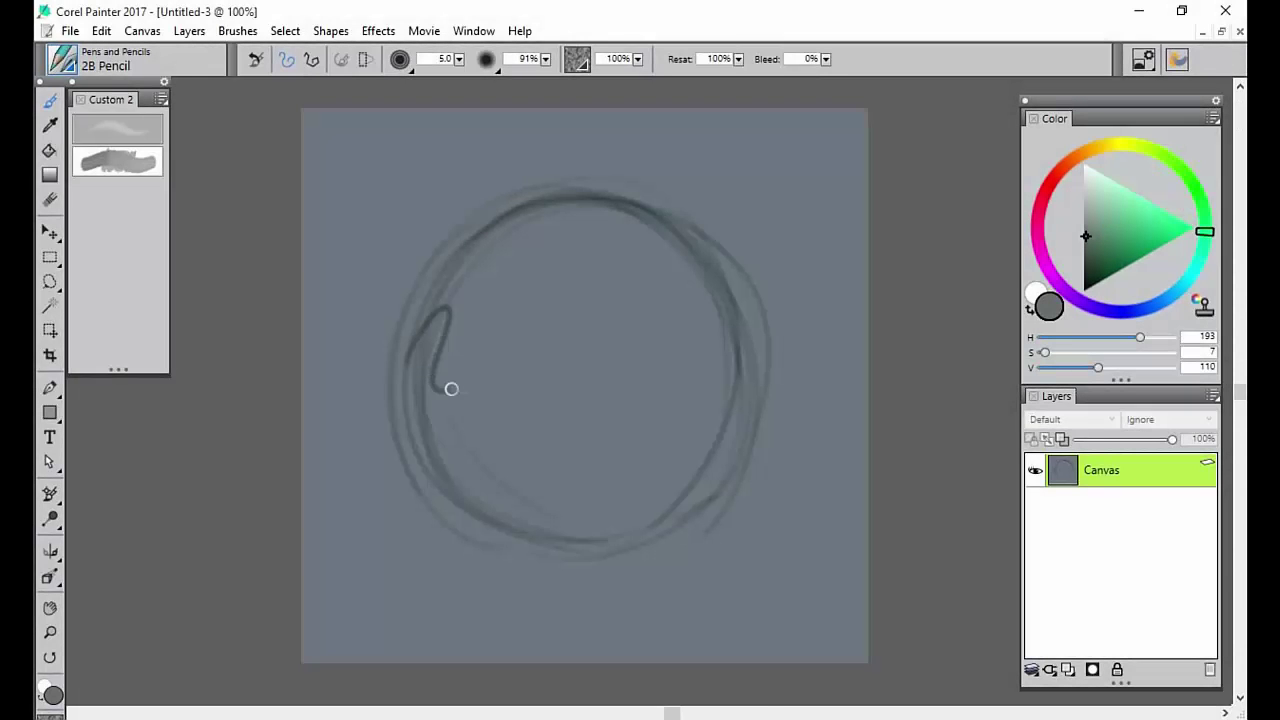
# - Sketch irregular patch outlines inside the circle with a smaller 2B Pencil and darken the circle's rim
pyautogui.press('[')
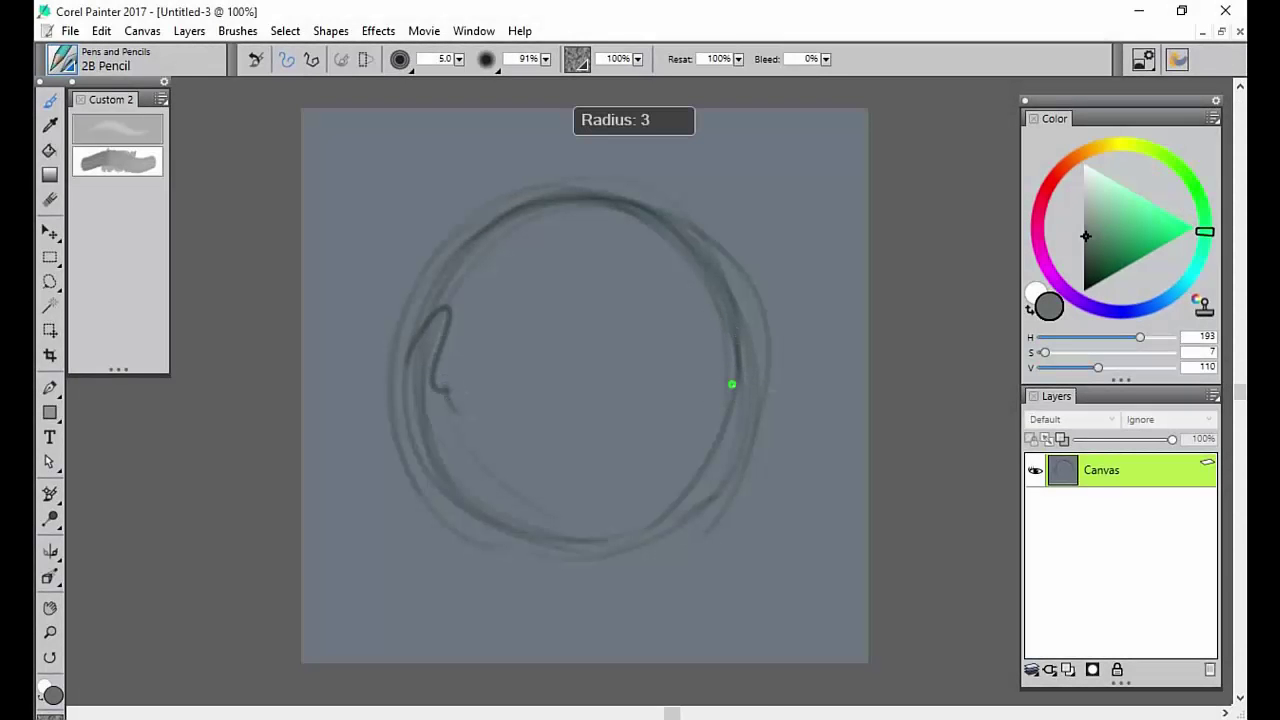
pyautogui.moveTo(720, 365); pyautogui.dragTo(686, 478)
pyautogui.moveTo(446, 402); pyautogui.dragTo(452, 455)
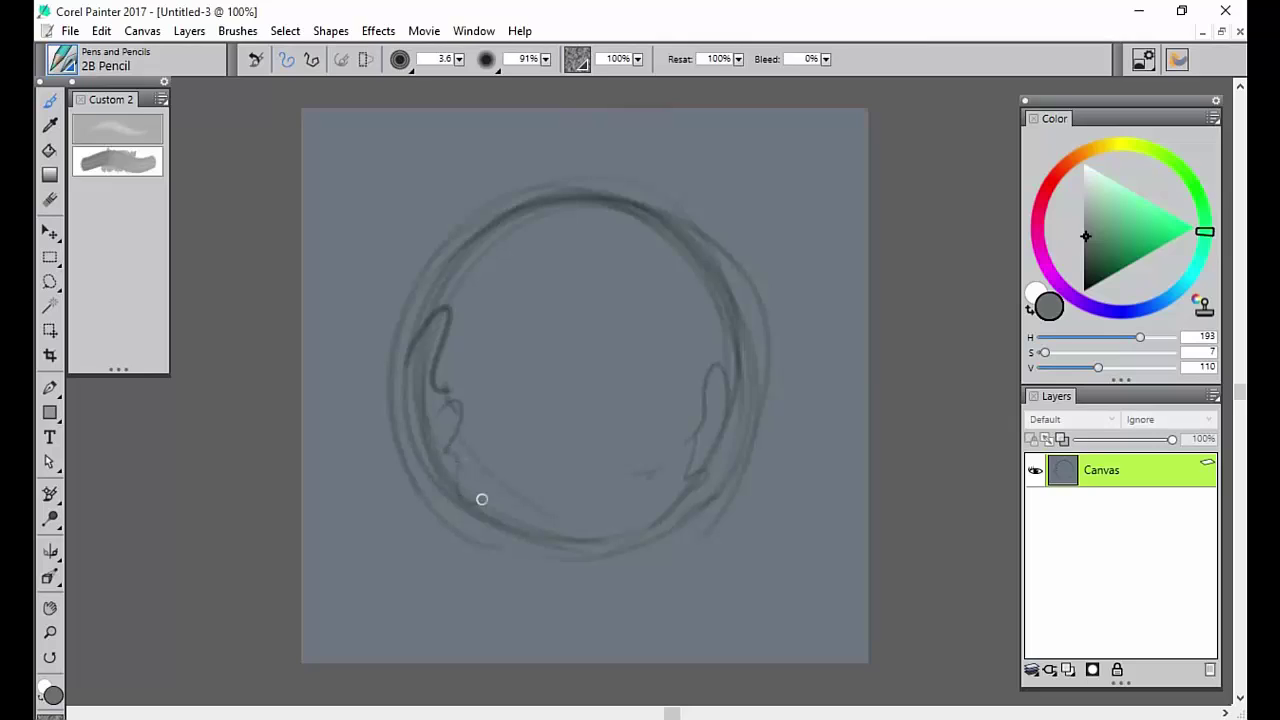
pyautogui.moveTo(712, 305); pyautogui.dragTo(628, 290)
pyautogui.moveTo(520, 245); pyautogui.dragTo(560, 349)
pyautogui.moveTo(631, 293); pyautogui.dragTo(537, 363)
pyautogui.moveTo(638, 290); pyautogui.dragTo(672, 258)
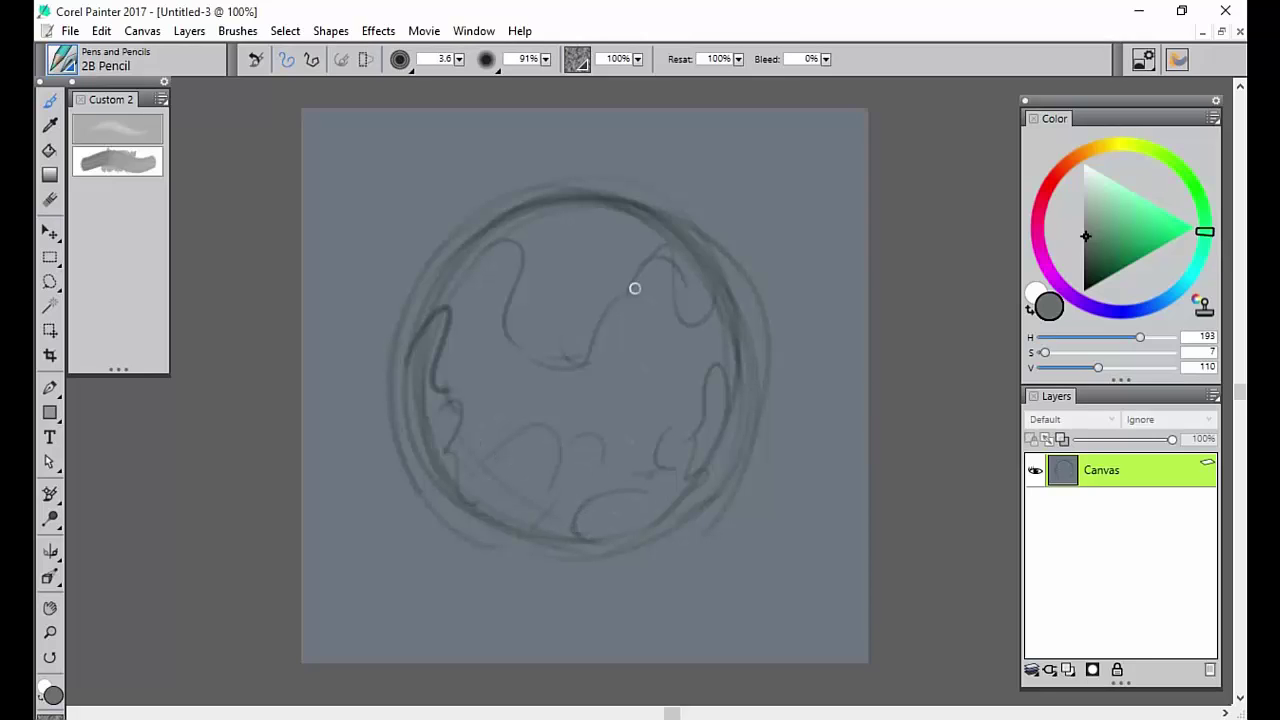
pyautogui.moveTo(492, 226); pyautogui.dragTo(429, 395)
pyautogui.moveTo(539, 543)
pyautogui.mouseDown()
pyautogui.moveTo(612, 550)
pyautogui.moveTo(540, 546)
pyautogui.moveTo(671, 523)
pyautogui.moveTo(522, 541)
pyautogui.moveTo(658, 533)
pyautogui.mouseUp()
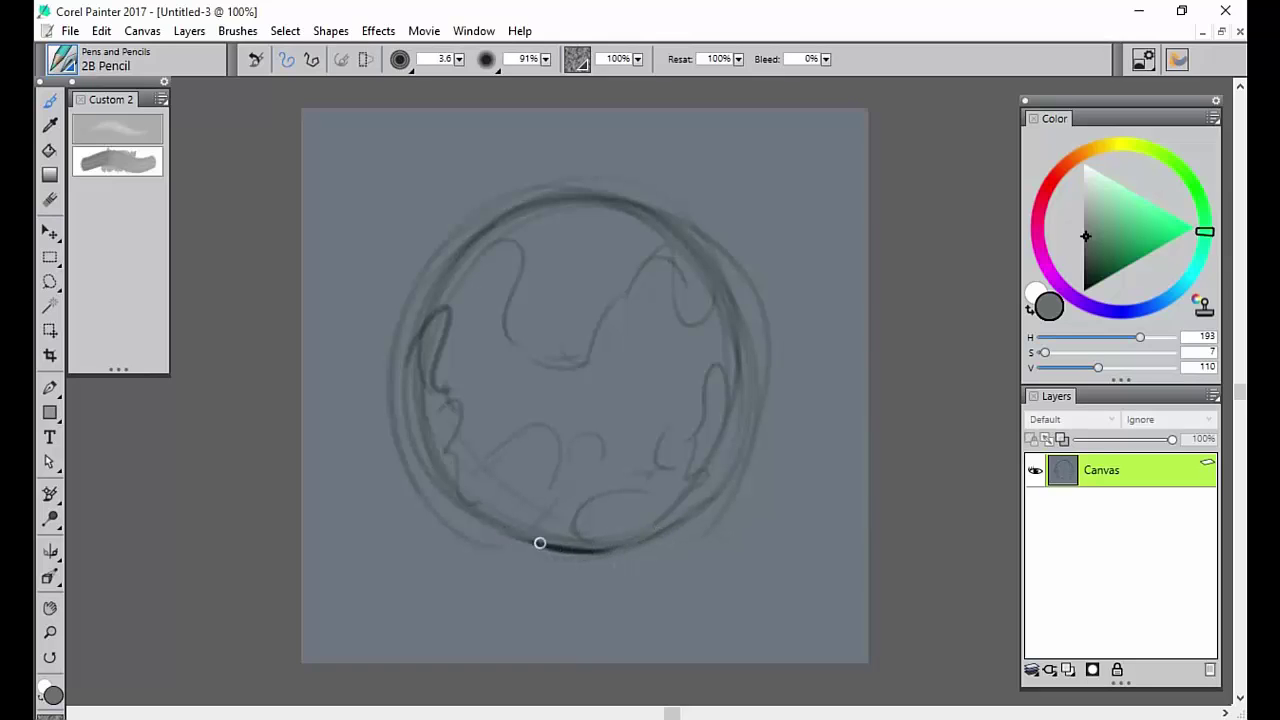
# - Switch to the Captured Bristle 2 brush from Acrylics and Gouache and add it to the Custom 2 palette
pyautogui.click(84, 68)
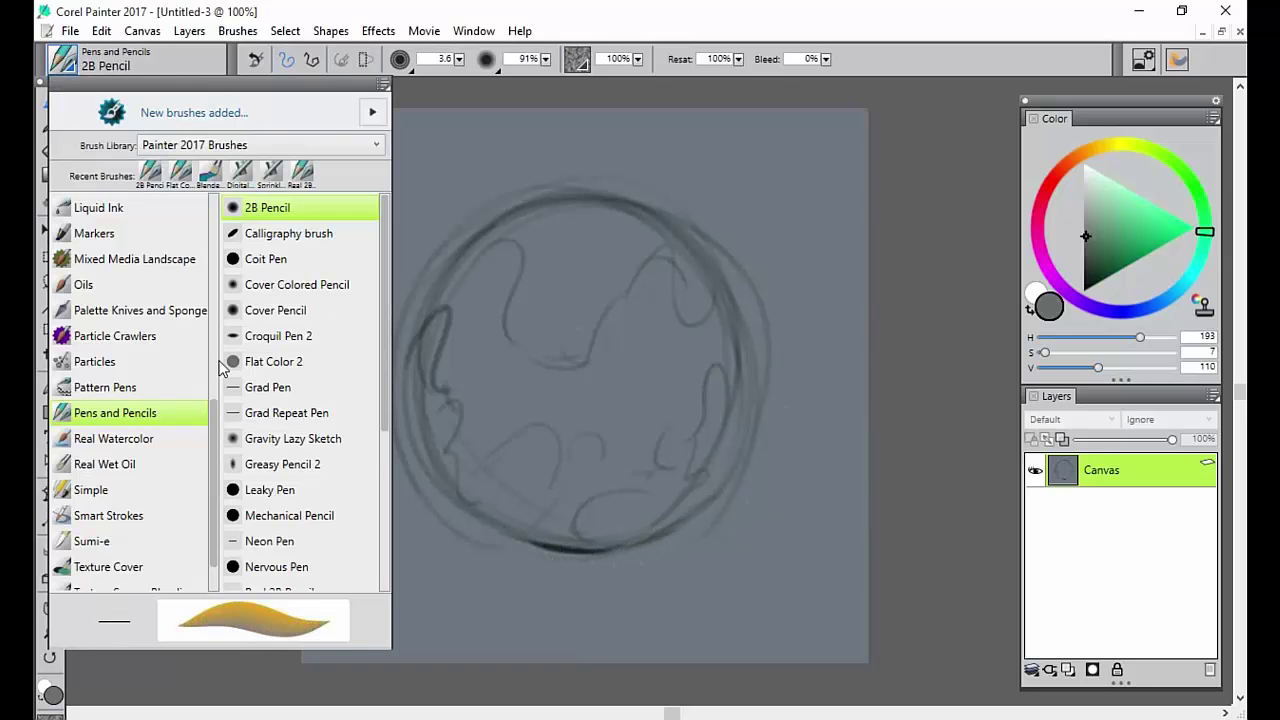
pyautogui.moveTo(212, 420); pyautogui.dragTo(210, 210)
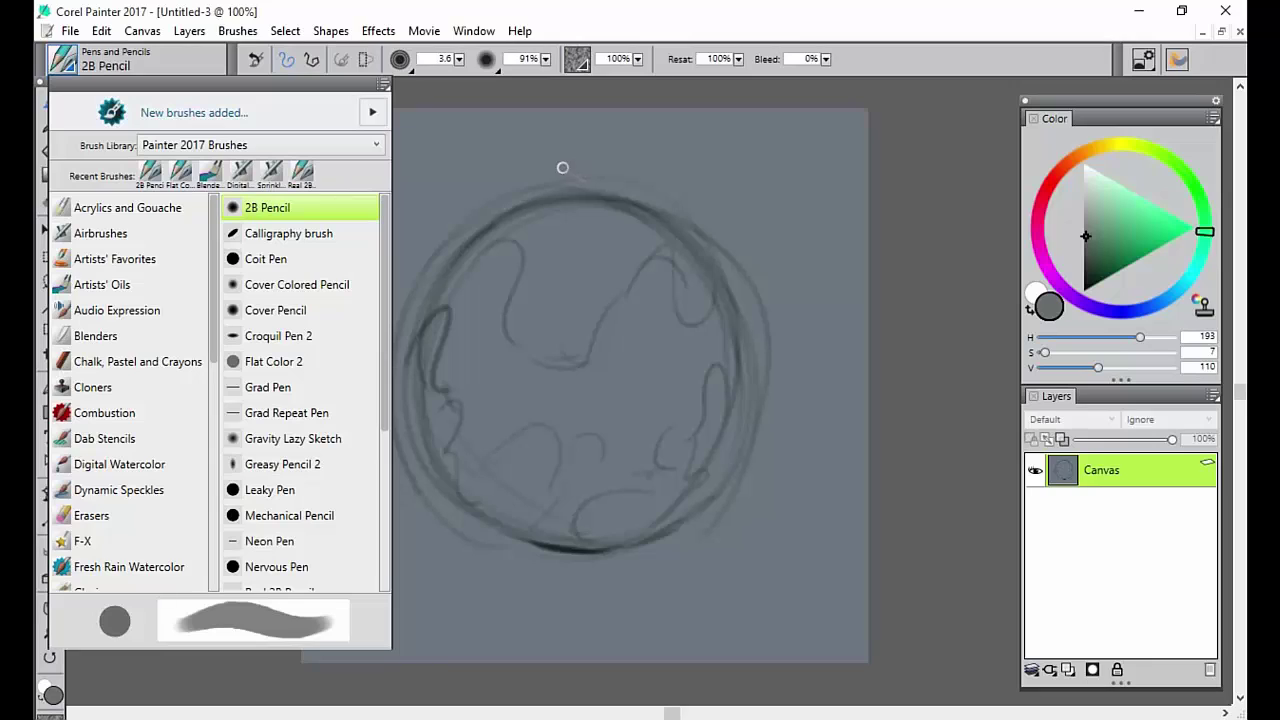
pyautogui.click(183, 210)
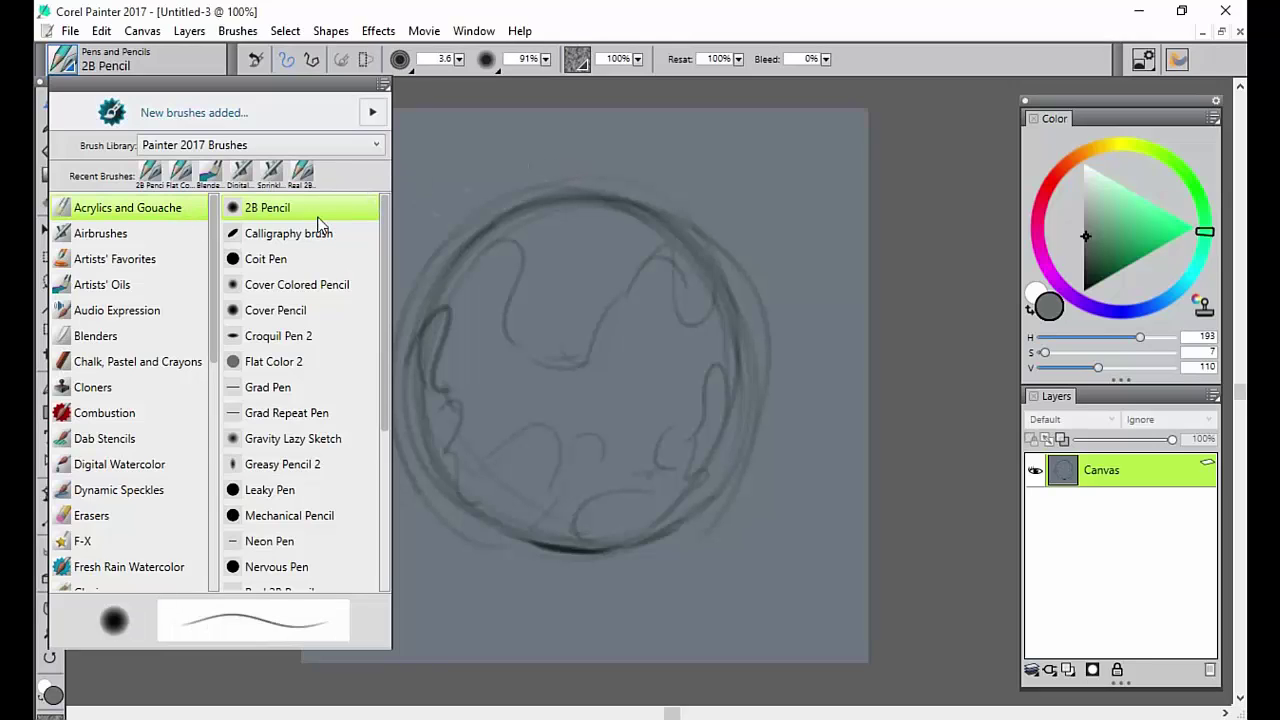
pyautogui.click(322, 258)
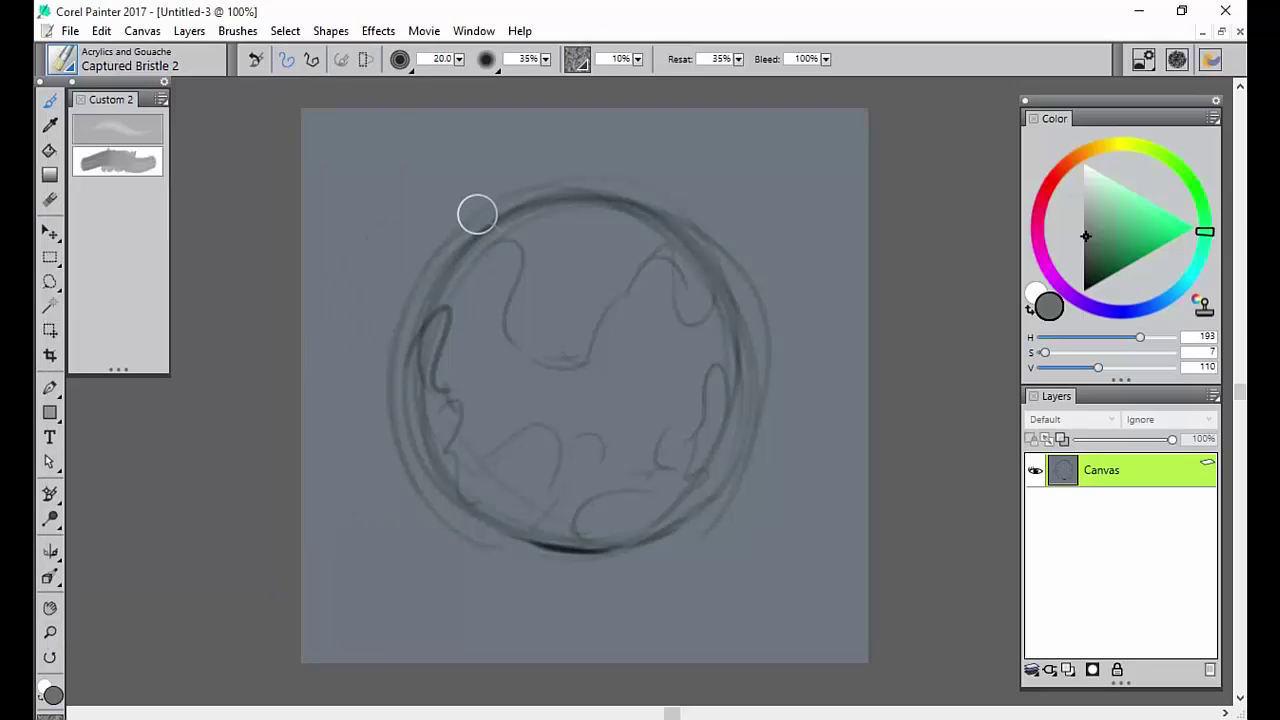
pyautogui.moveTo(62, 62); pyautogui.dragTo(100, 192)
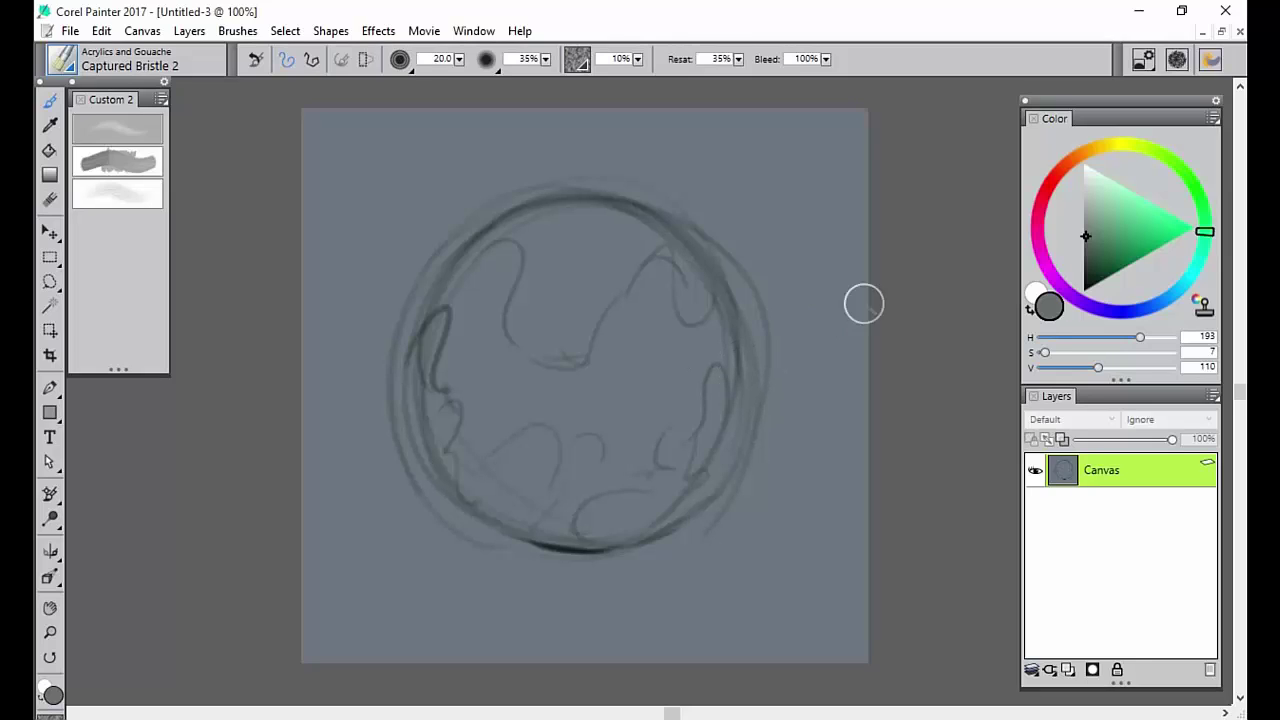
# - Create a new layer and brush light green strokes across the lower part of the circle
pyautogui.click(1091, 241)
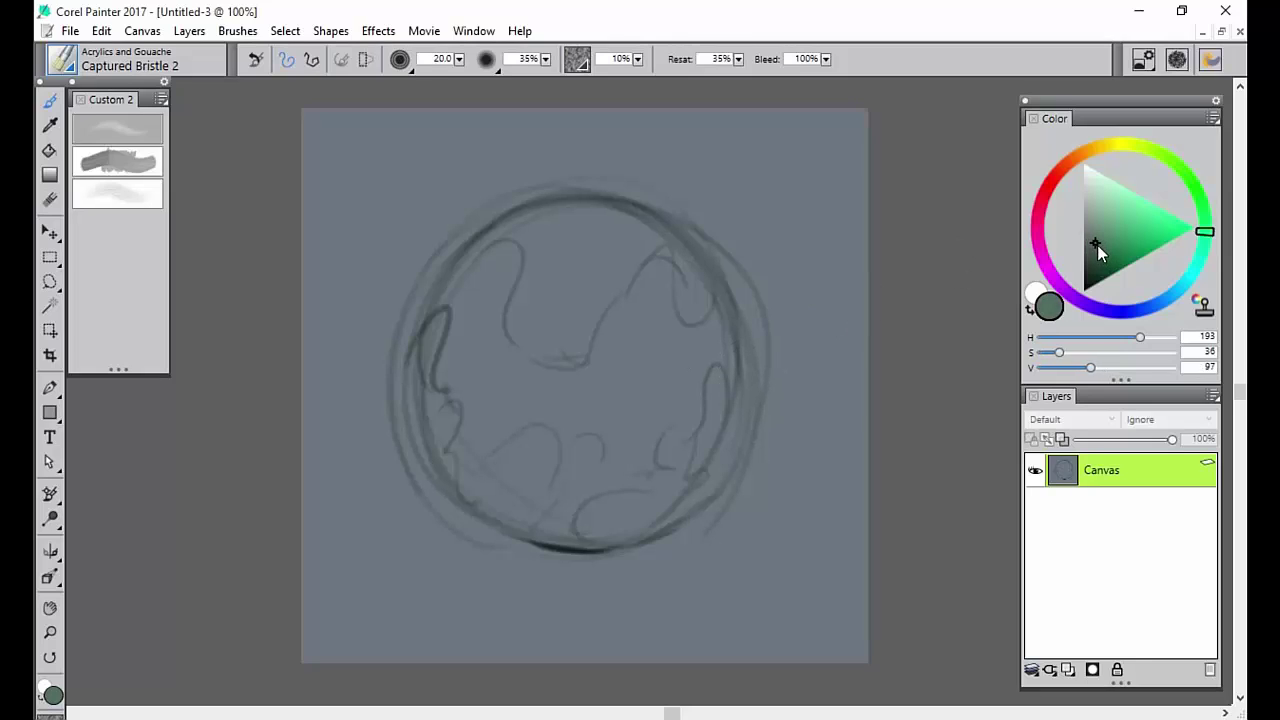
pyautogui.click(1070, 668)
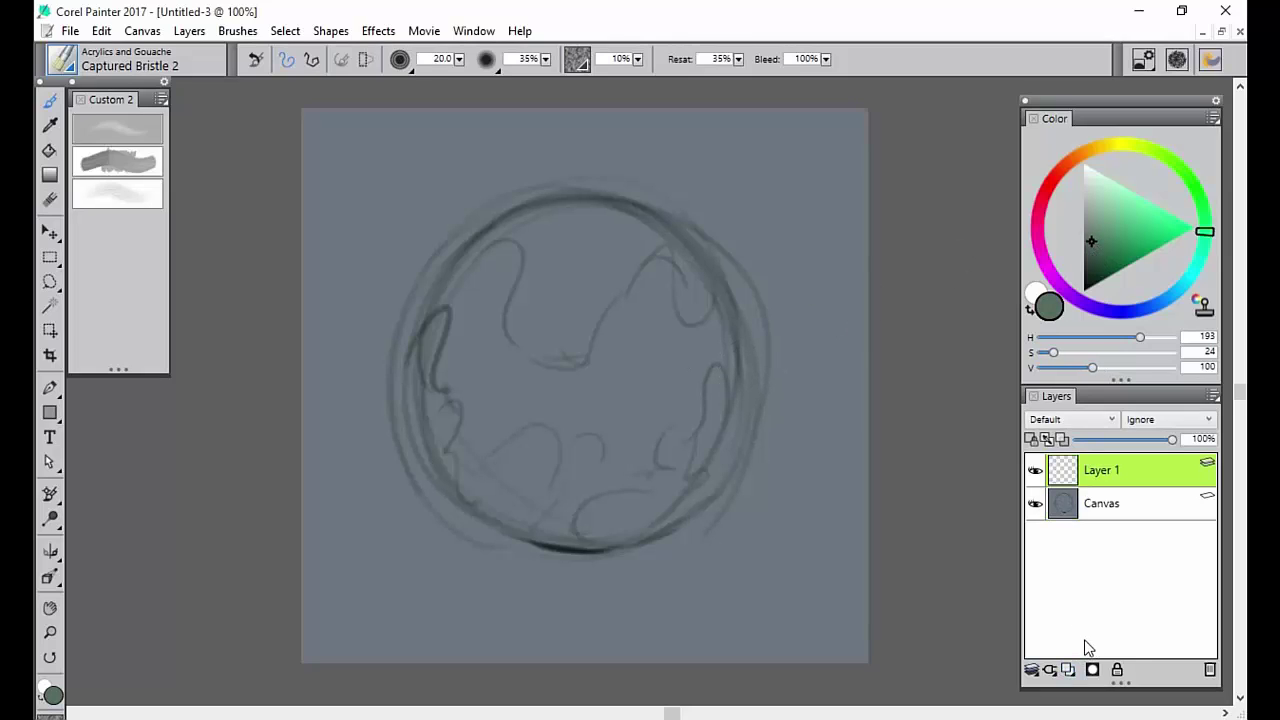
pyautogui.click(1035, 470)
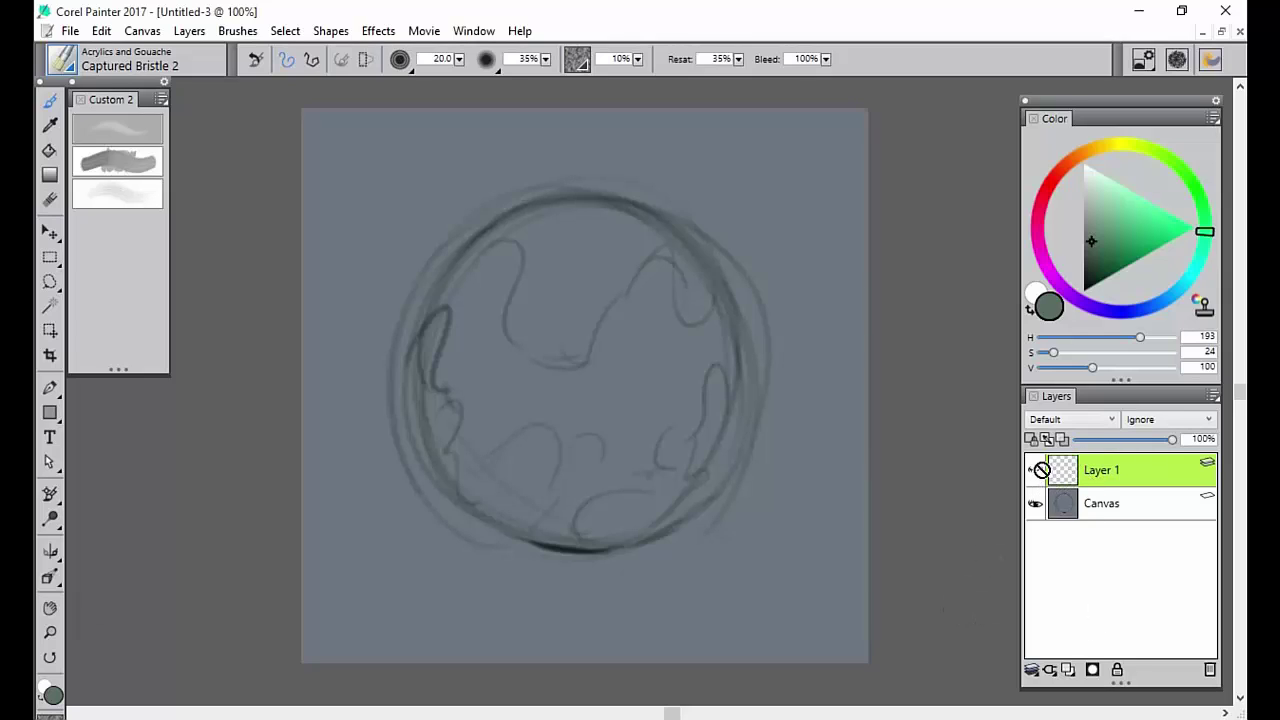
pyautogui.click(1123, 212)
pyautogui.click(1035, 470)
pyautogui.moveTo(623, 329)
pyautogui.mouseDown()
pyautogui.moveTo(669, 294)
pyautogui.moveTo(633, 470)
pyautogui.moveTo(560, 477)
pyautogui.moveTo(640, 486)
pyautogui.moveTo(651, 417)
pyautogui.moveTo(722, 447)
pyautogui.mouseUp()
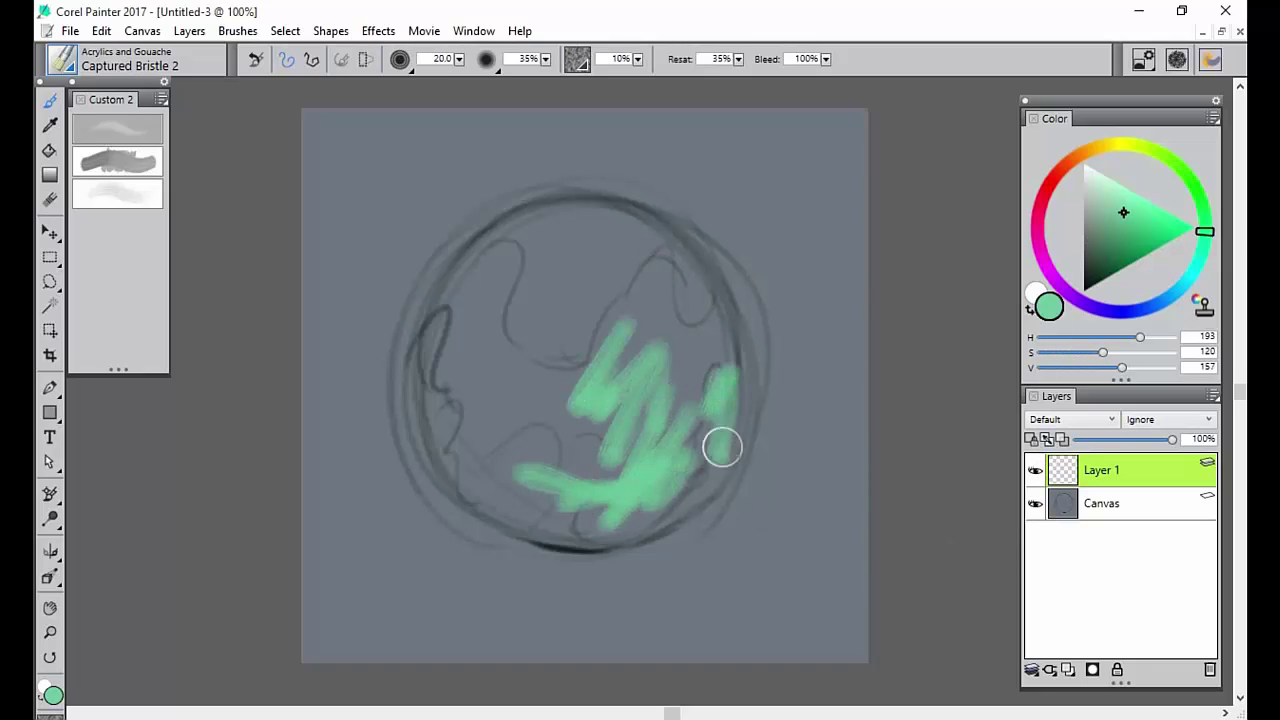
pyautogui.moveTo(706, 343); pyautogui.dragTo(723, 371)
pyautogui.moveTo(697, 295)
pyautogui.mouseDown()
pyautogui.moveTo(706, 429)
pyautogui.moveTo(449, 410)
pyautogui.moveTo(580, 503)
pyautogui.moveTo(566, 409)
pyautogui.moveTo(650, 520)
pyautogui.moveTo(651, 343)
pyautogui.moveTo(552, 407)
pyautogui.mouseUp()
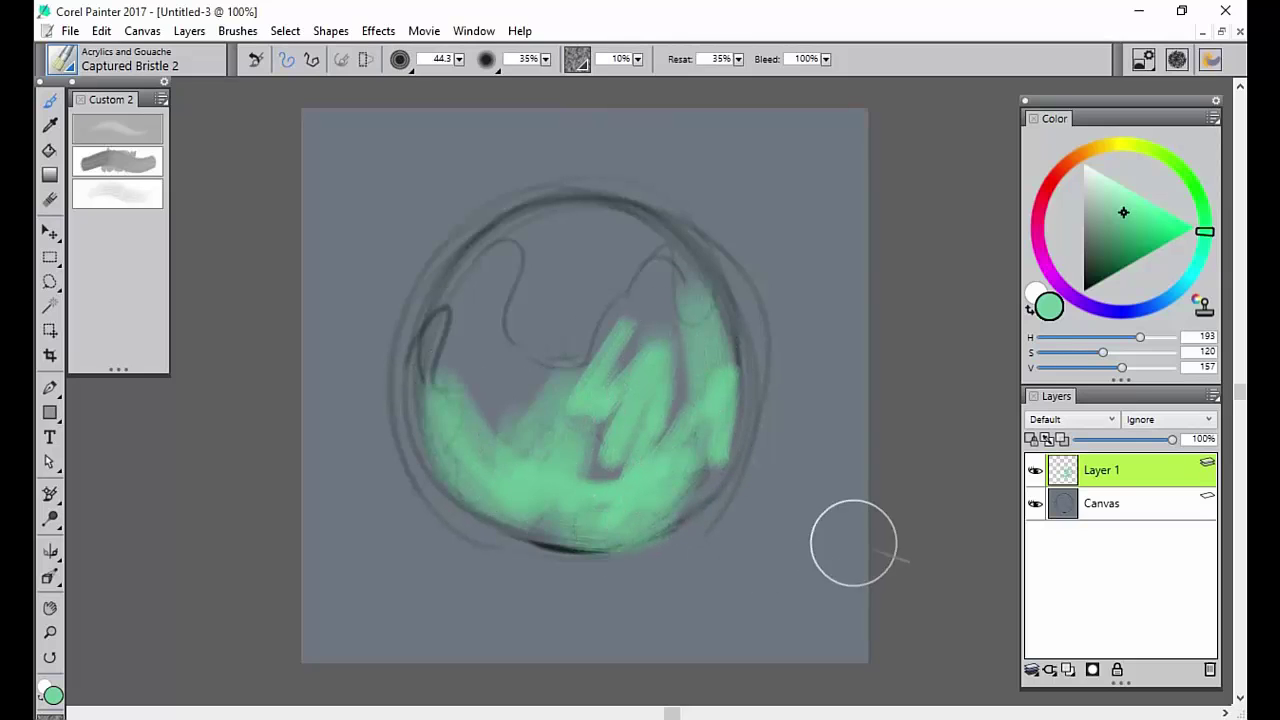
# - Toggle the green-painted layer's visibility off and on, and delete that layer
pyautogui.click(1036, 472)
pyautogui.click(1036, 470)
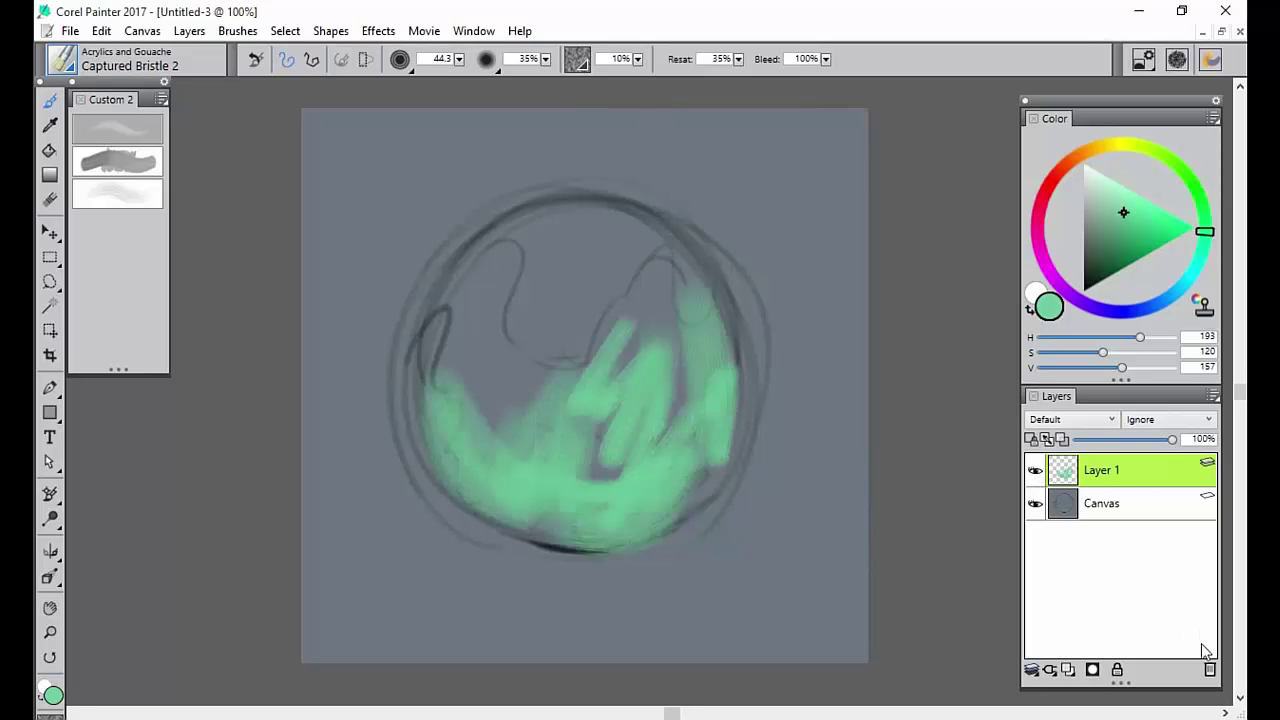
pyautogui.click(1209, 667)
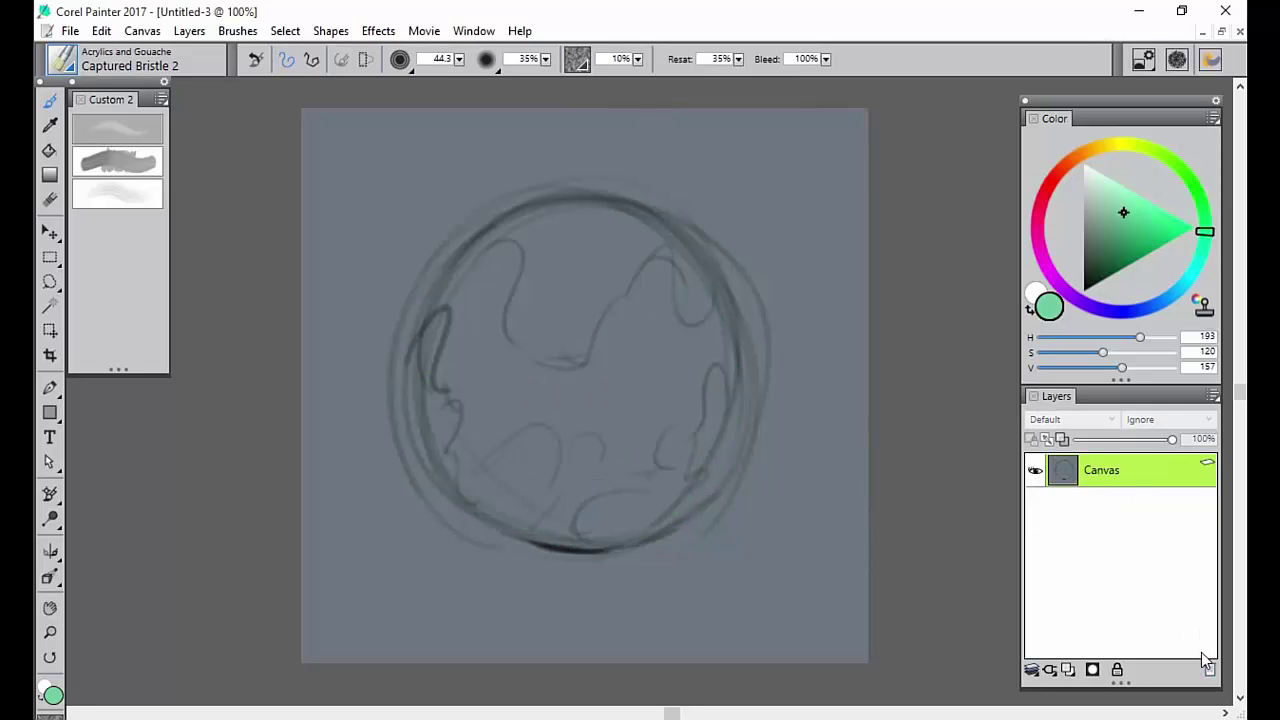
# - Try shading the whole circle in dark blue-grey on a new layer, and delete that layer
pyautogui.click(1068, 669)
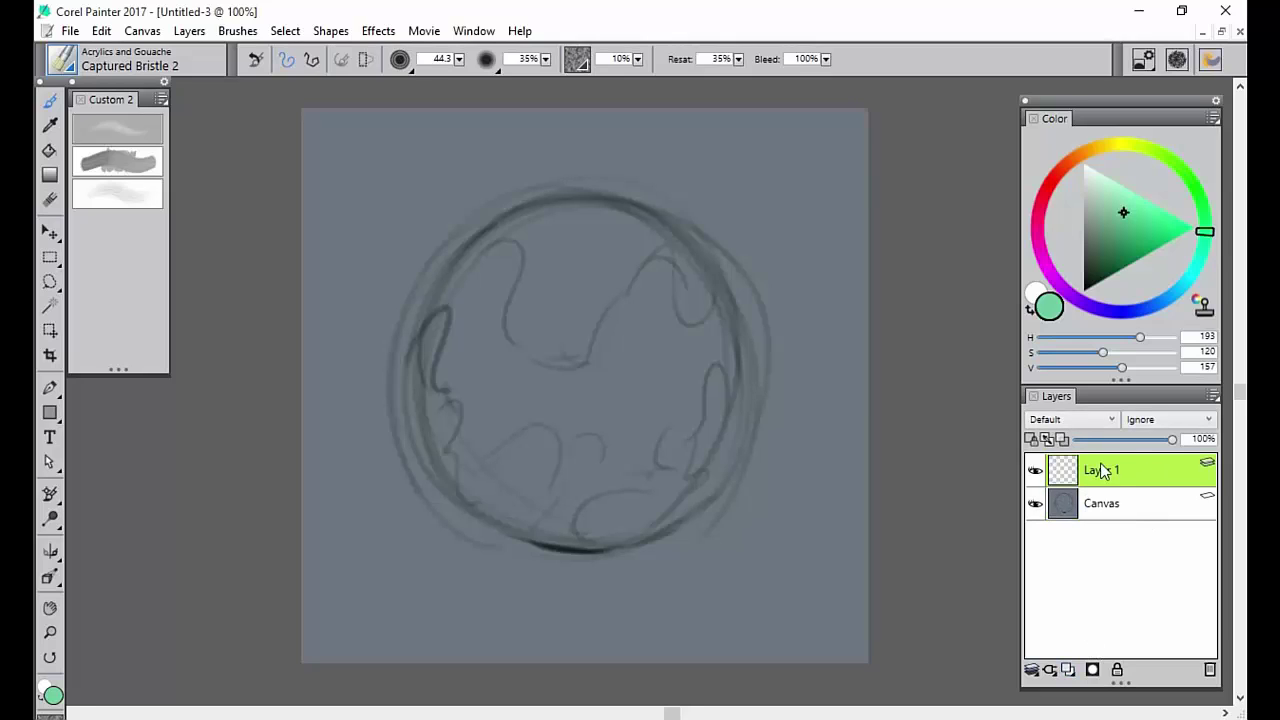
pyautogui.keyDown('alt'); pyautogui.click(734, 277); pyautogui.keyUp('alt')
pyautogui.moveTo(1093, 250); pyautogui.dragTo(1090, 260)
pyautogui.moveTo(443, 414); pyautogui.dragTo(476, 475)
pyautogui.moveTo(439, 367)
pyautogui.mouseDown()
pyautogui.moveTo(507, 500)
pyautogui.moveTo(469, 358)
pyautogui.moveTo(514, 491)
pyautogui.mouseUp()
pyautogui.moveTo(505, 448)
pyautogui.mouseDown()
pyautogui.moveTo(523, 498)
pyautogui.moveTo(540, 469)
pyautogui.moveTo(565, 495)
pyautogui.moveTo(594, 446)
pyautogui.moveTo(622, 459)
pyautogui.moveTo(656, 404)
pyautogui.moveTo(679, 417)
pyautogui.moveTo(730, 336)
pyautogui.moveTo(720, 400)
pyautogui.mouseUp()
pyautogui.moveTo(443, 441)
pyautogui.mouseDown()
pyautogui.moveTo(472, 367)
pyautogui.moveTo(596, 352)
pyautogui.moveTo(633, 447)
pyautogui.moveTo(693, 371)
pyautogui.moveTo(730, 382)
pyautogui.moveTo(729, 326)
pyautogui.moveTo(693, 483)
pyautogui.moveTo(711, 411)
pyautogui.moveTo(639, 439)
pyautogui.moveTo(598, 436)
pyautogui.moveTo(503, 383)
pyautogui.moveTo(601, 407)
pyautogui.moveTo(622, 400)
pyautogui.moveTo(626, 345)
pyautogui.moveTo(484, 320)
pyautogui.moveTo(503, 349)
pyautogui.moveTo(489, 299)
pyautogui.moveTo(507, 269)
pyautogui.moveTo(615, 387)
pyautogui.moveTo(718, 366)
pyautogui.moveTo(711, 295)
pyautogui.moveTo(695, 350)
pyautogui.moveTo(604, 340)
pyautogui.moveTo(648, 288)
pyautogui.moveTo(669, 330)
pyautogui.moveTo(644, 310)
pyautogui.moveTo(603, 363)
pyautogui.moveTo(487, 251)
pyautogui.moveTo(437, 303)
pyautogui.moveTo(469, 263)
pyautogui.moveTo(442, 423)
pyautogui.moveTo(474, 276)
pyautogui.moveTo(471, 322)
pyautogui.moveTo(685, 357)
pyautogui.moveTo(714, 289)
pyautogui.moveTo(697, 422)
pyautogui.moveTo(654, 369)
pyautogui.moveTo(619, 463)
pyautogui.moveTo(583, 460)
pyautogui.moveTo(535, 396)
pyautogui.moveTo(587, 435)
pyautogui.moveTo(653, 365)
pyautogui.moveTo(684, 369)
pyautogui.moveTo(629, 353)
pyautogui.moveTo(509, 254)
pyautogui.moveTo(494, 296)
pyautogui.moveTo(501, 244)
pyautogui.moveTo(556, 377)
pyautogui.moveTo(601, 355)
pyautogui.moveTo(649, 265)
pyautogui.moveTo(670, 343)
pyautogui.moveTo(728, 322)
pyautogui.moveTo(746, 350)
pyautogui.moveTo(659, 490)
pyautogui.moveTo(604, 475)
pyautogui.moveTo(543, 531)
pyautogui.moveTo(467, 460)
pyautogui.moveTo(413, 341)
pyautogui.moveTo(417, 438)
pyautogui.moveTo(420, 297)
pyautogui.moveTo(709, 315)
pyautogui.moveTo(723, 369)
pyautogui.moveTo(524, 266)
pyautogui.moveTo(580, 340)
pyautogui.moveTo(634, 263)
pyautogui.moveTo(711, 323)
pyautogui.moveTo(570, 505)
pyautogui.mouseUp()
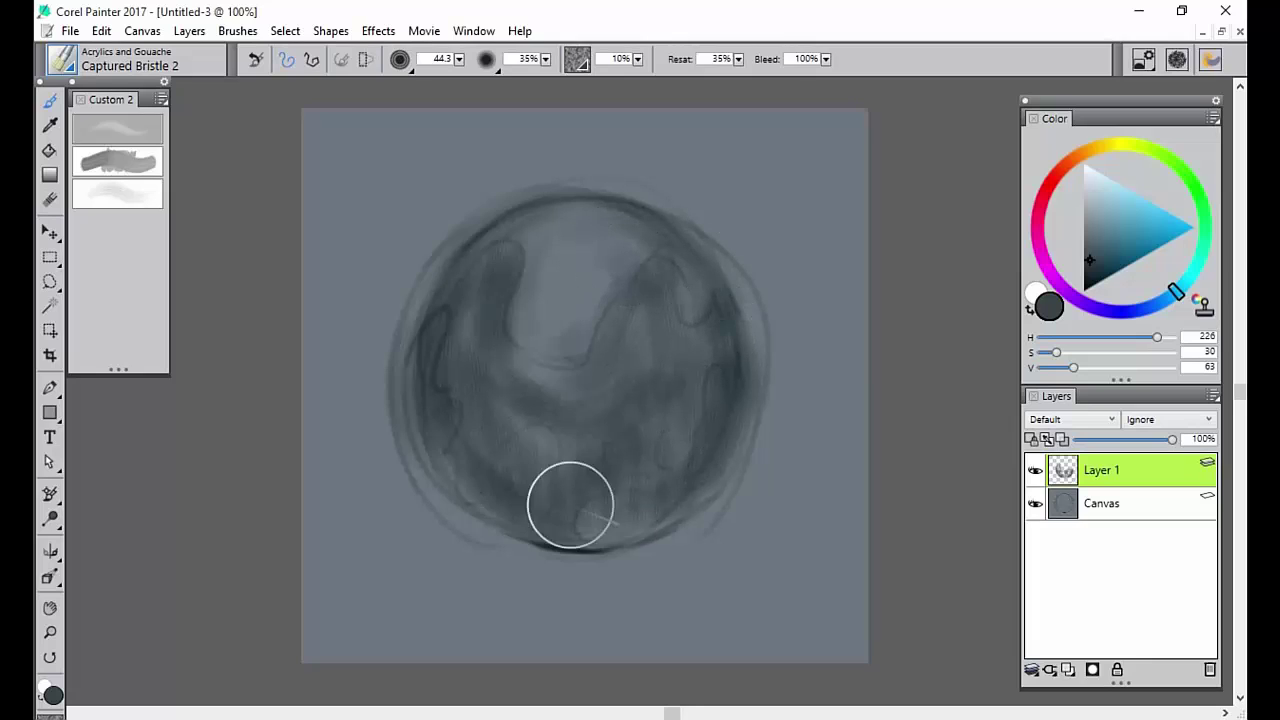
pyautogui.press('[')
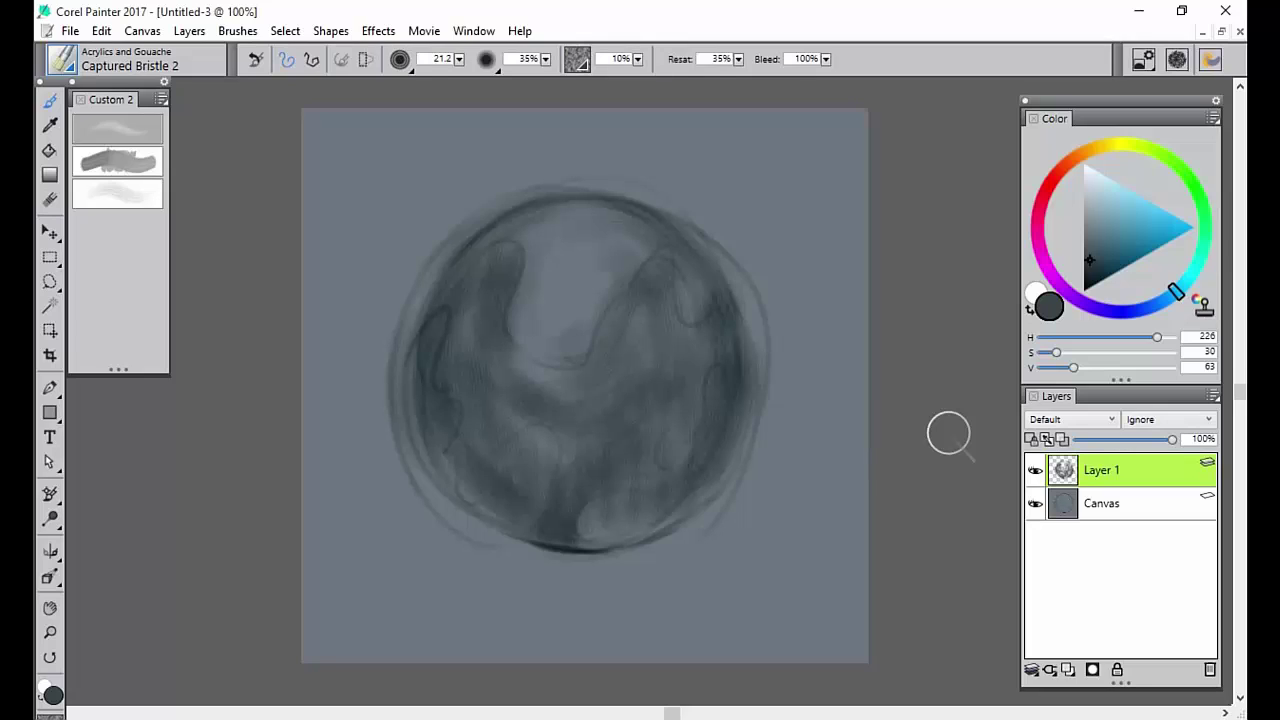
pyautogui.click(1209, 669)
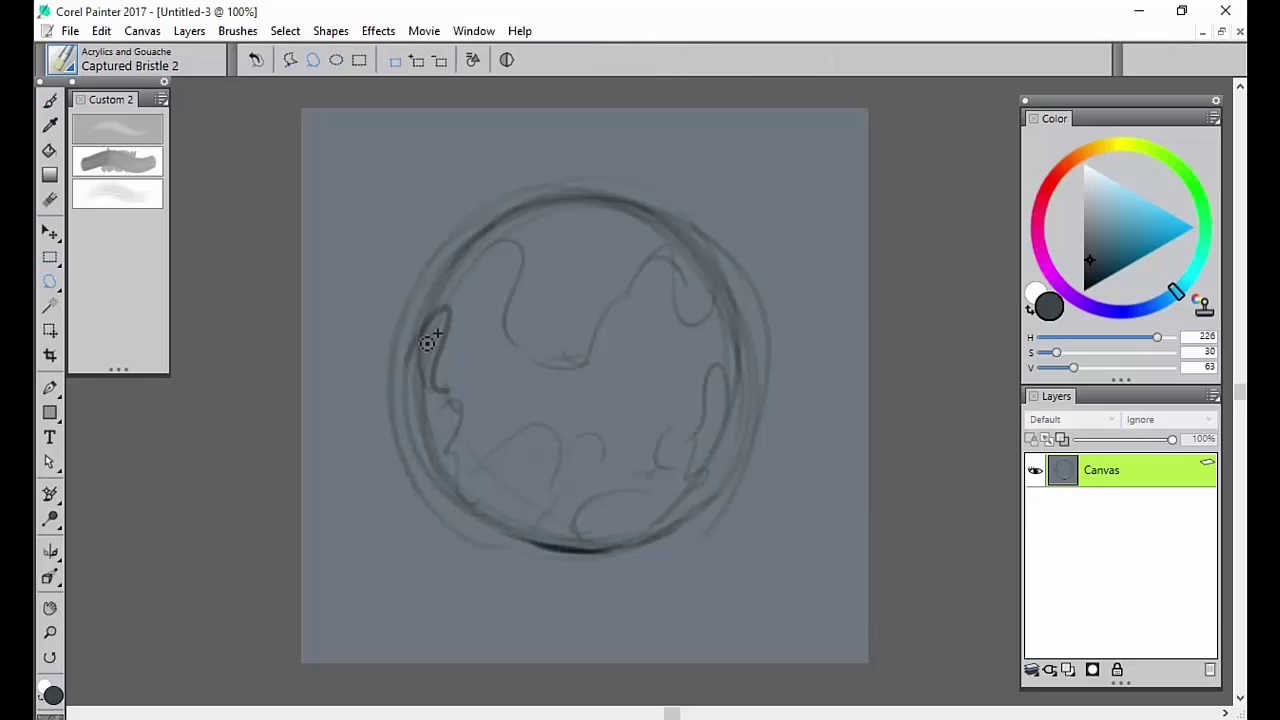
pyautogui.moveTo(415, 363)
pyautogui.mouseDown()
pyautogui.moveTo(457, 313)
pyautogui.moveTo(441, 382)
pyautogui.moveTo(474, 497)
pyautogui.moveTo(462, 500)
pyautogui.moveTo(422, 450)
pyautogui.moveTo(415, 380)
pyautogui.moveTo(428, 323)
pyautogui.mouseUp()
pyautogui.hotkey('ctrl', 'a')
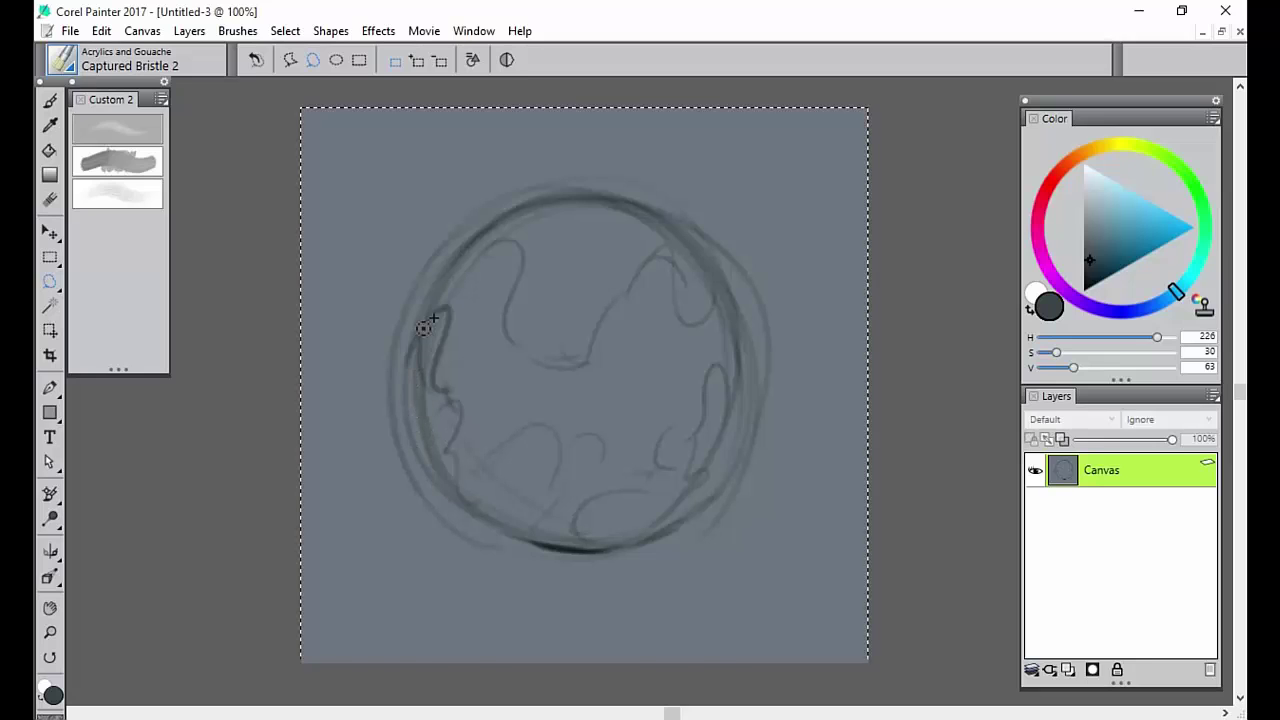
pyautogui.hotkey('ctrl', 'd')
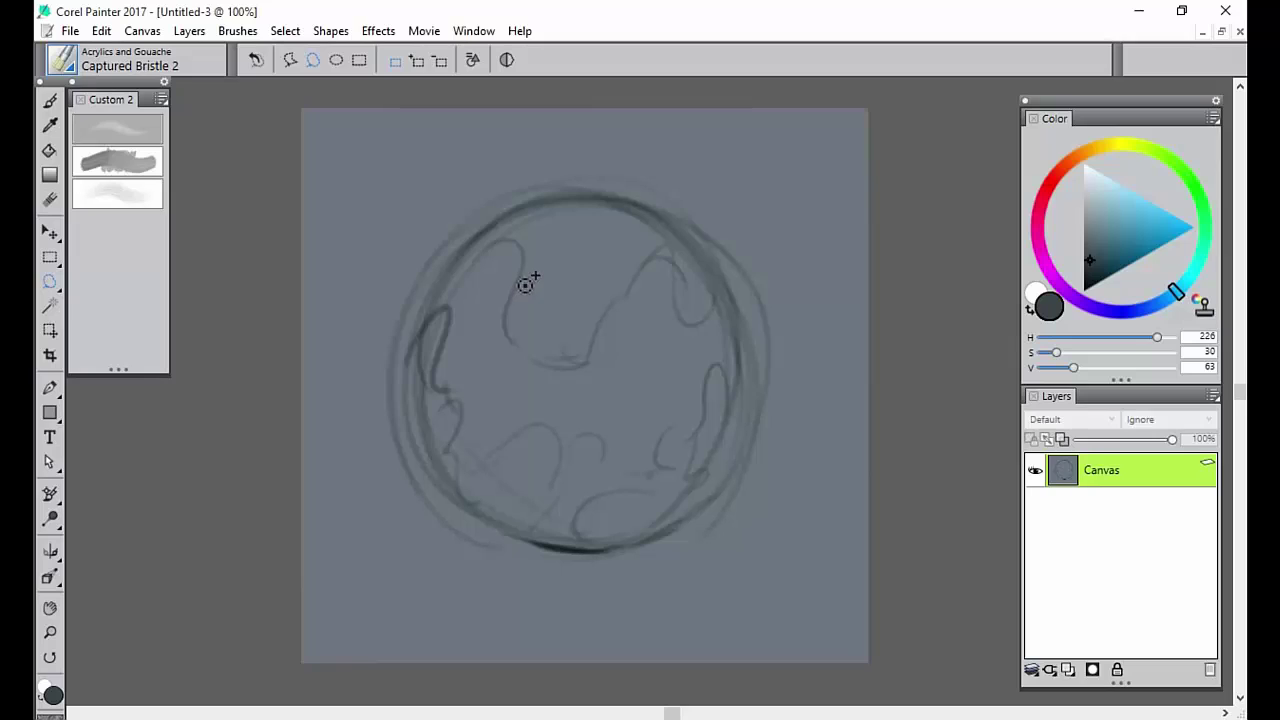
# - Lasso all the sketched patches inside the circle into one combined freehand selection, following their outlines and the rim
pyautogui.moveTo(530, 278)
pyautogui.mouseDown()
pyautogui.moveTo(513, 327)
pyautogui.moveTo(521, 355)
pyautogui.moveTo(577, 376)
pyautogui.moveTo(614, 346)
pyautogui.moveTo(646, 282)
pyautogui.moveTo(679, 276)
pyautogui.moveTo(661, 220)
pyautogui.moveTo(588, 205)
pyautogui.moveTo(538, 228)
pyautogui.moveTo(532, 267)
pyautogui.mouseUp()
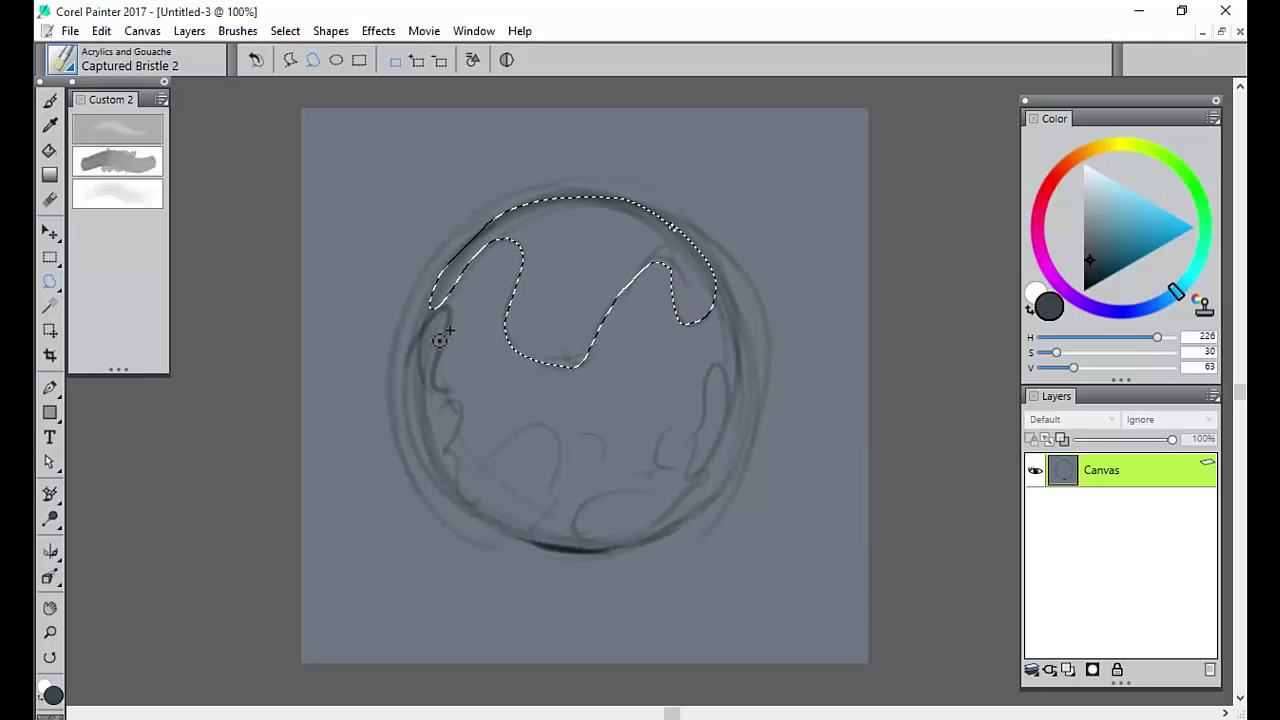
pyautogui.moveTo(432, 332)
pyautogui.mouseDown()
pyautogui.moveTo(420, 398)
pyautogui.moveTo(443, 470)
pyautogui.moveTo(485, 512)
pyautogui.moveTo(462, 470)
pyautogui.moveTo(462, 400)
pyautogui.moveTo(441, 372)
pyautogui.moveTo(450, 322)
pyautogui.mouseUp()
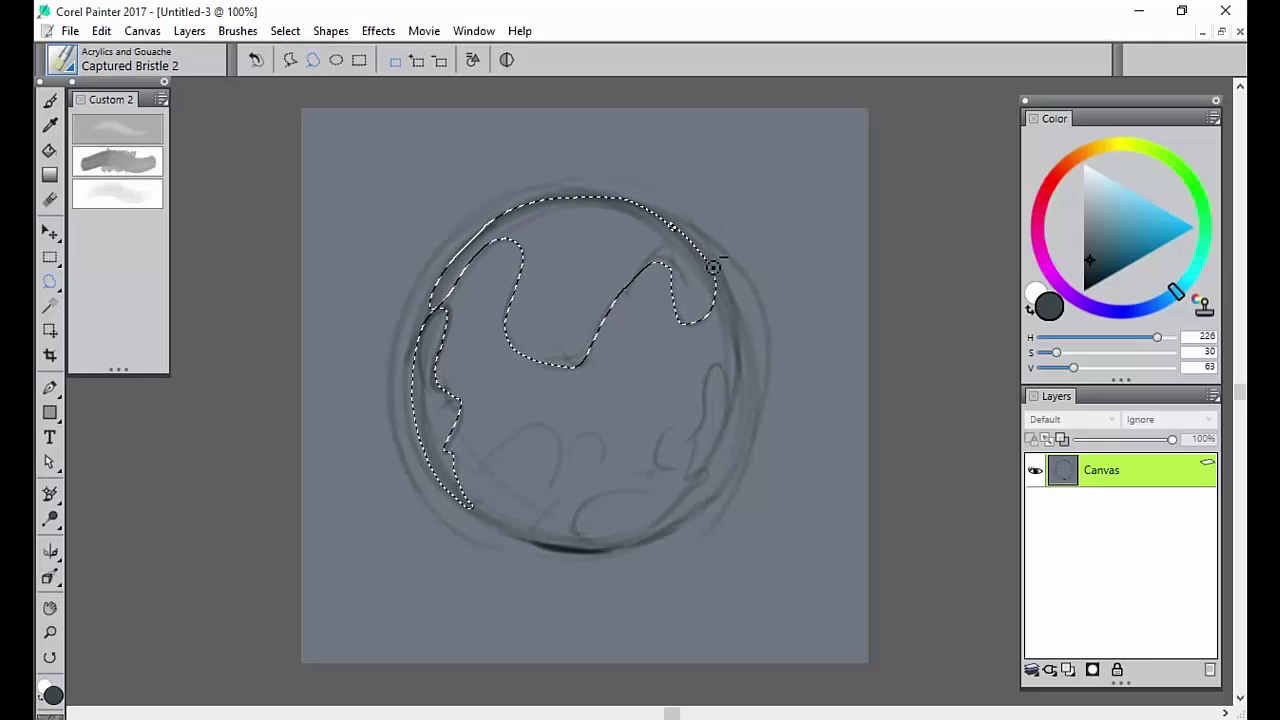
pyautogui.moveTo(732, 310)
pyautogui.mouseDown()
pyautogui.moveTo(752, 399)
pyautogui.moveTo(733, 362)
pyautogui.moveTo(701, 448)
pyautogui.moveTo(714, 486)
pyautogui.moveTo(695, 510)
pyautogui.moveTo(746, 467)
pyautogui.moveTo(762, 430)
pyautogui.mouseUp()
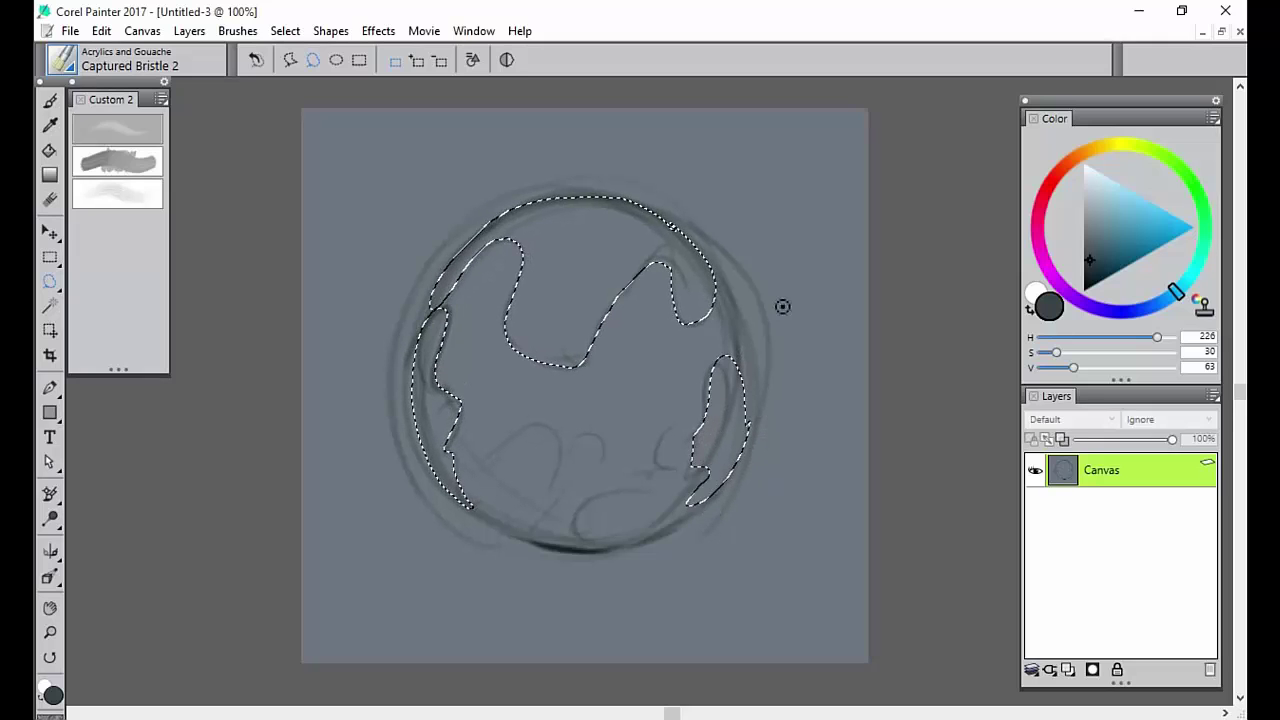
pyautogui.moveTo(667, 537)
pyautogui.mouseDown()
pyautogui.moveTo(666, 505)
pyautogui.moveTo(634, 499)
pyautogui.moveTo(592, 519)
pyautogui.moveTo(603, 549)
pyautogui.moveTo(660, 530)
pyautogui.mouseUp()
pyautogui.moveTo(495, 484)
pyautogui.mouseDown()
pyautogui.moveTo(520, 435)
pyautogui.moveTo(555, 445)
pyautogui.moveTo(548, 525)
pyautogui.moveTo(486, 502)
pyautogui.mouseUp()
pyautogui.moveTo(583, 440)
pyautogui.mouseDown()
pyautogui.moveTo(577, 480)
pyautogui.moveTo(570, 455)
pyautogui.mouseUp()
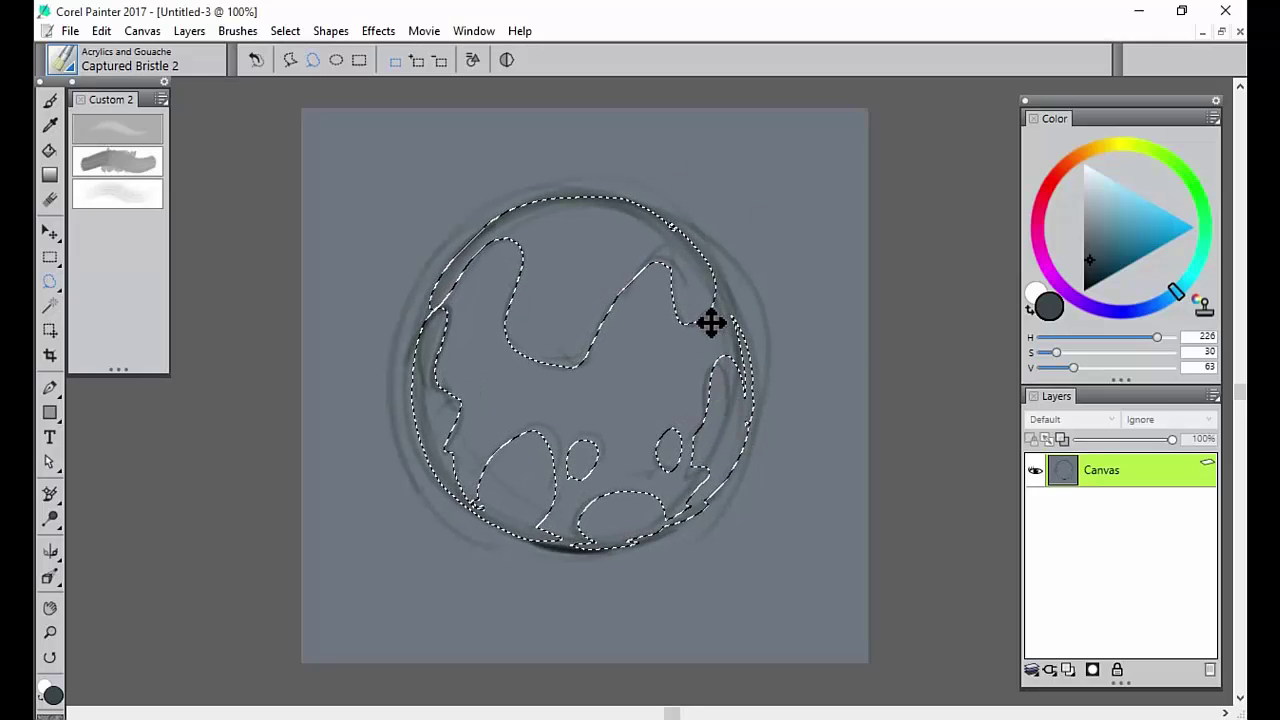
# - Brush dark grey (H 226, S 25, V 53) into the selected top and bottom patches, raising the brush opacity to 93%
pyautogui.press('b')
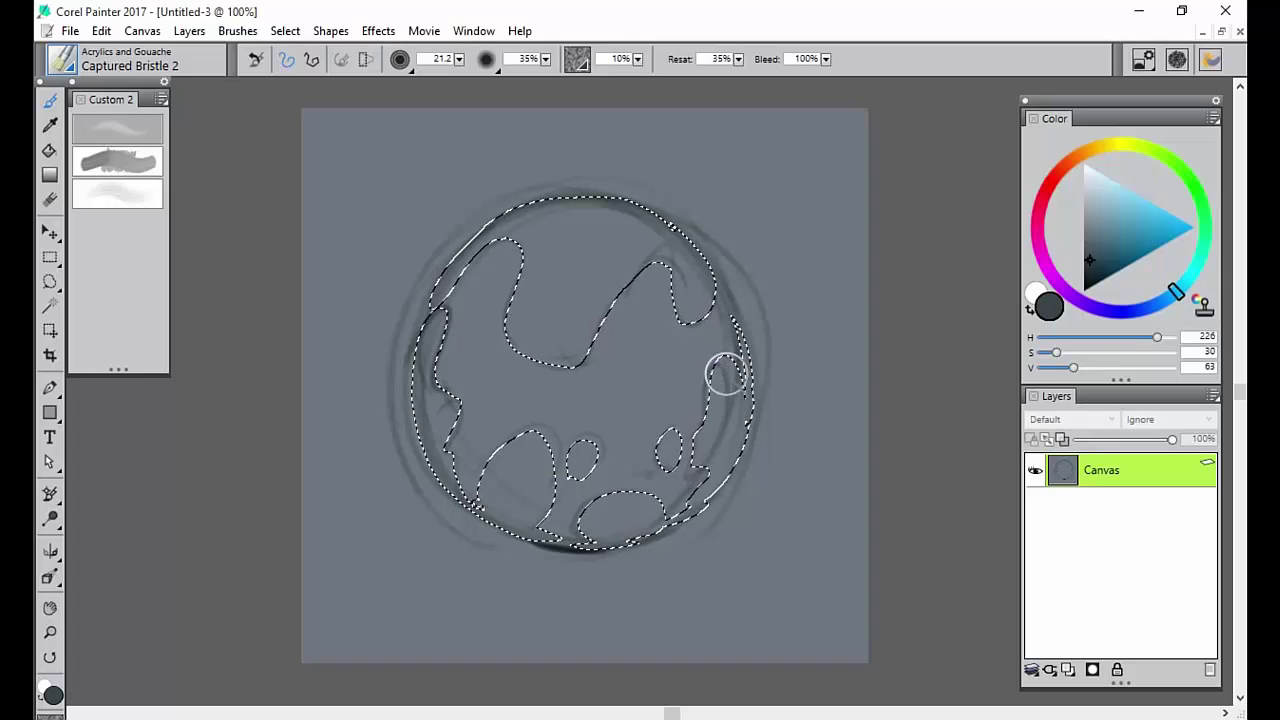
pyautogui.moveTo(740, 424); pyautogui.dragTo(757, 424)
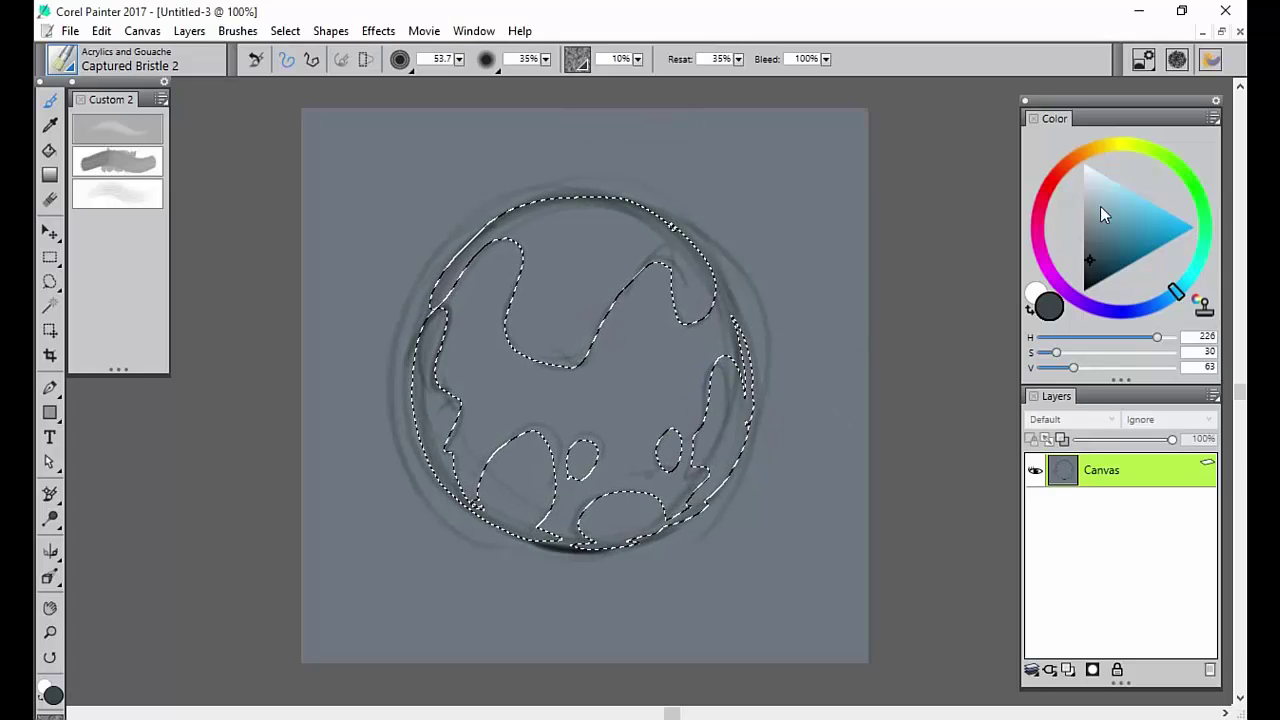
pyautogui.click(1087, 265)
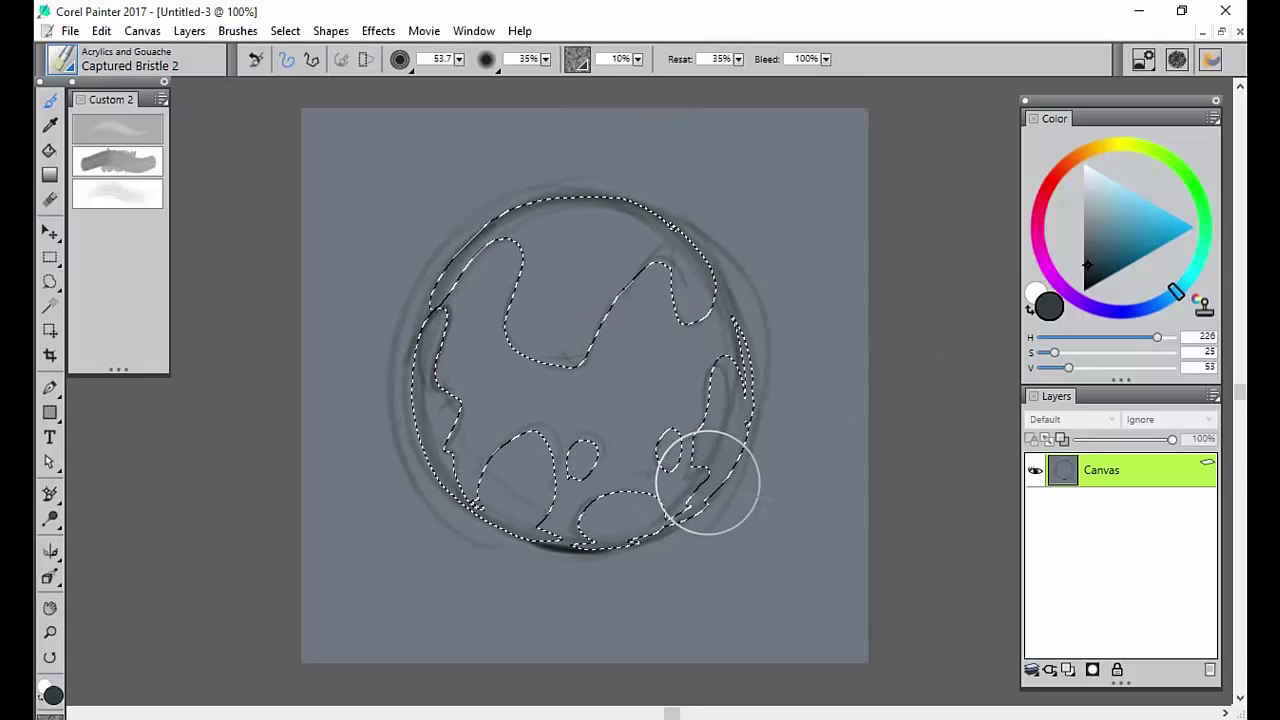
pyautogui.moveTo(563, 449)
pyautogui.mouseDown()
pyautogui.moveTo(600, 491)
pyautogui.moveTo(565, 451)
pyautogui.moveTo(572, 474)
pyautogui.mouseUp()
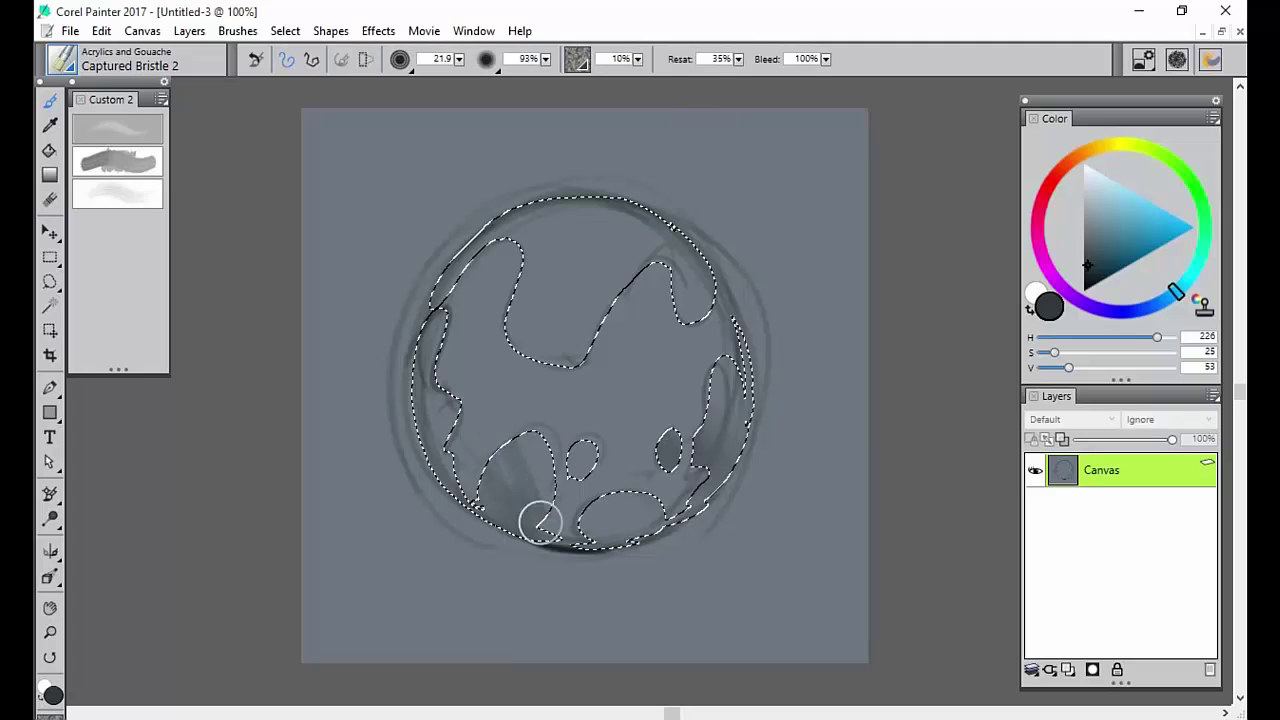
pyautogui.moveTo(517, 287); pyautogui.dragTo(486, 282)
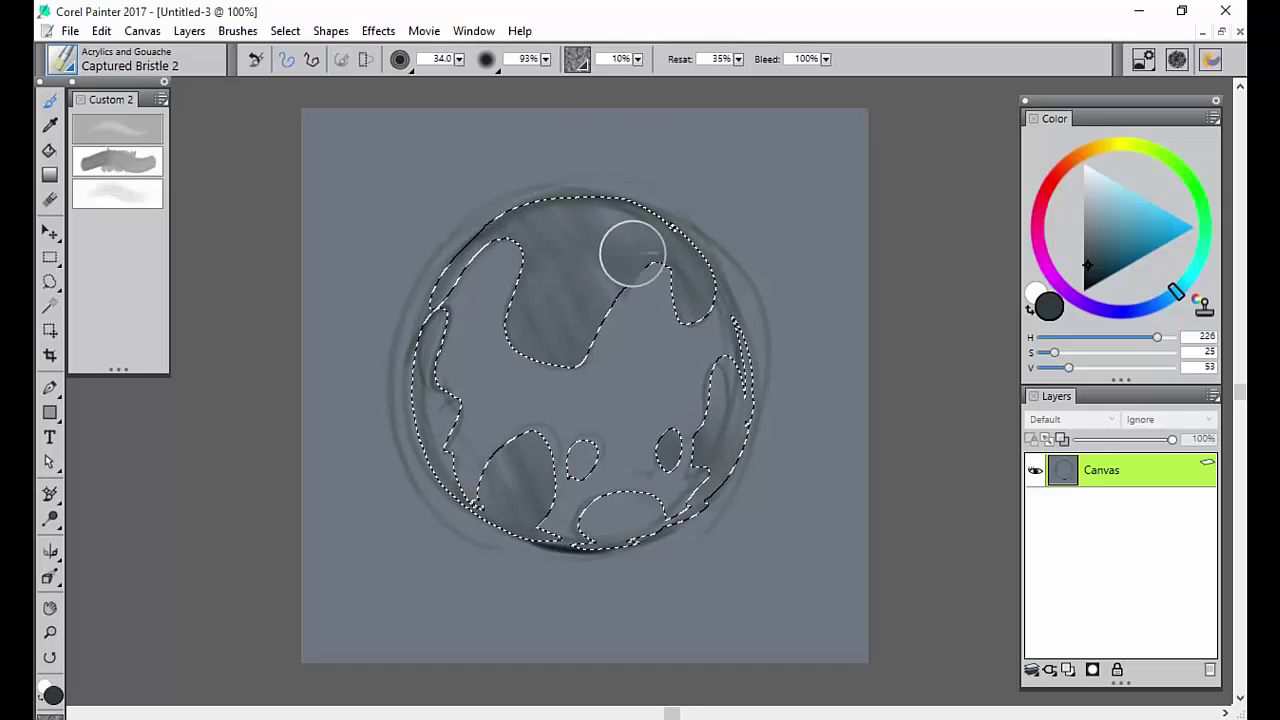
# - Hide the selection marquee and brush dark shading into the remaining patches, deepening the upper rim and the lower patches
pyautogui.click(285, 31)
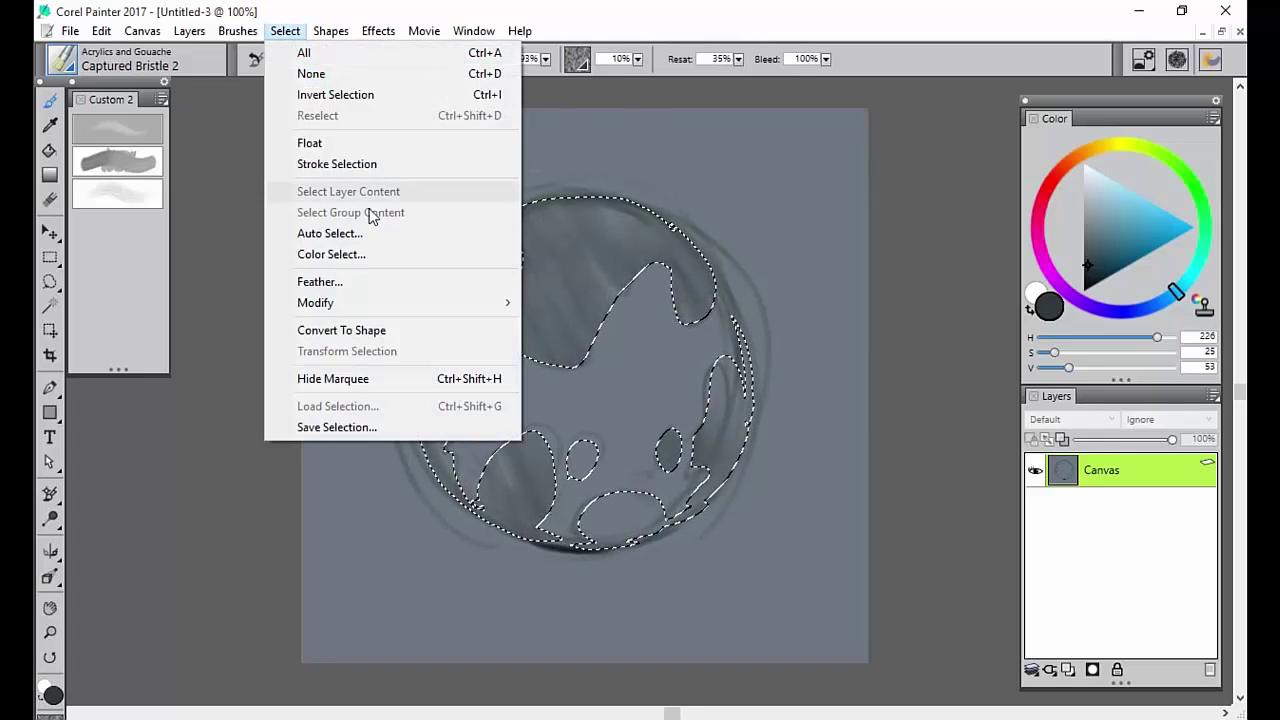
pyautogui.click(455, 380)
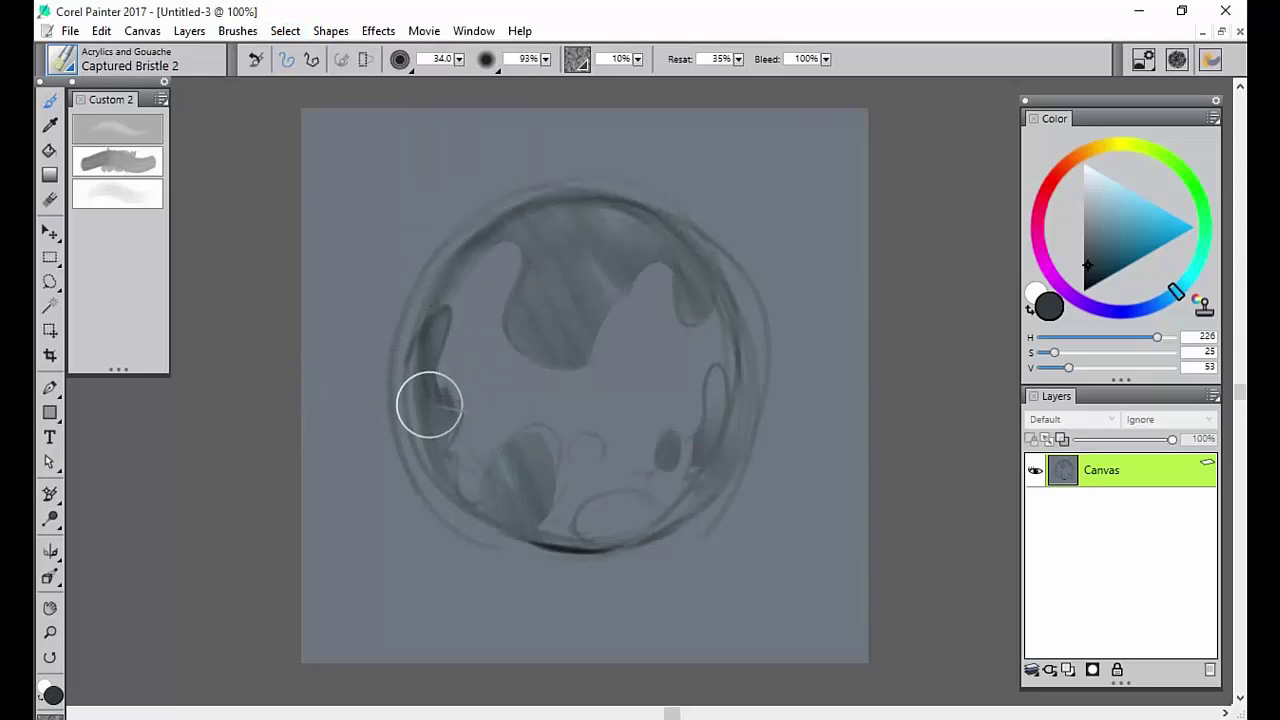
pyautogui.moveTo(565, 446)
pyautogui.mouseDown()
pyautogui.moveTo(669, 403)
pyautogui.moveTo(701, 363)
pyautogui.moveTo(723, 384)
pyautogui.moveTo(682, 507)
pyautogui.moveTo(638, 537)
pyautogui.moveTo(605, 500)
pyautogui.moveTo(582, 543)
pyautogui.mouseUp()
pyautogui.moveTo(724, 303)
pyautogui.mouseDown()
pyautogui.moveTo(639, 273)
pyautogui.moveTo(583, 201)
pyautogui.moveTo(621, 229)
pyautogui.moveTo(615, 265)
pyautogui.moveTo(569, 254)
pyautogui.moveTo(621, 244)
pyautogui.moveTo(669, 257)
pyautogui.moveTo(706, 309)
pyautogui.moveTo(684, 261)
pyautogui.moveTo(717, 290)
pyautogui.mouseUp()
pyautogui.moveTo(567, 179); pyautogui.dragTo(446, 259)
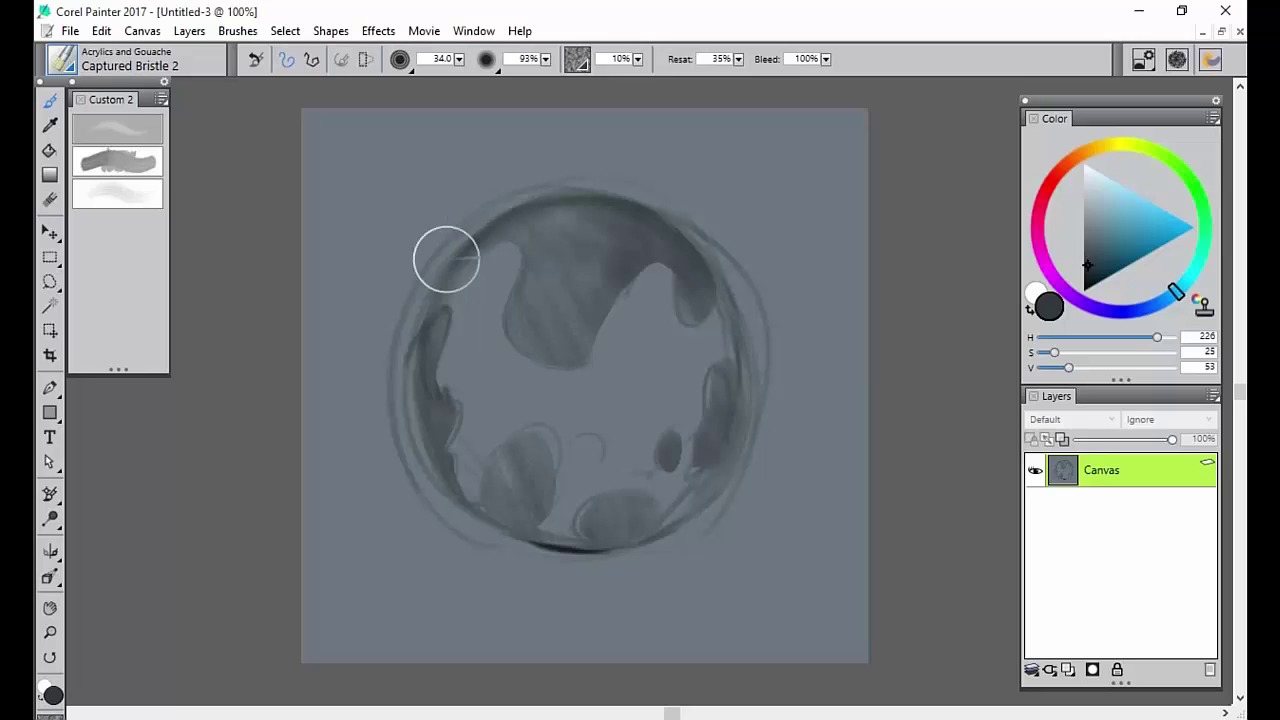
pyautogui.moveTo(497, 518)
pyautogui.mouseDown()
pyautogui.moveTo(550, 535)
pyautogui.moveTo(653, 530)
pyautogui.moveTo(675, 504)
pyautogui.mouseUp()
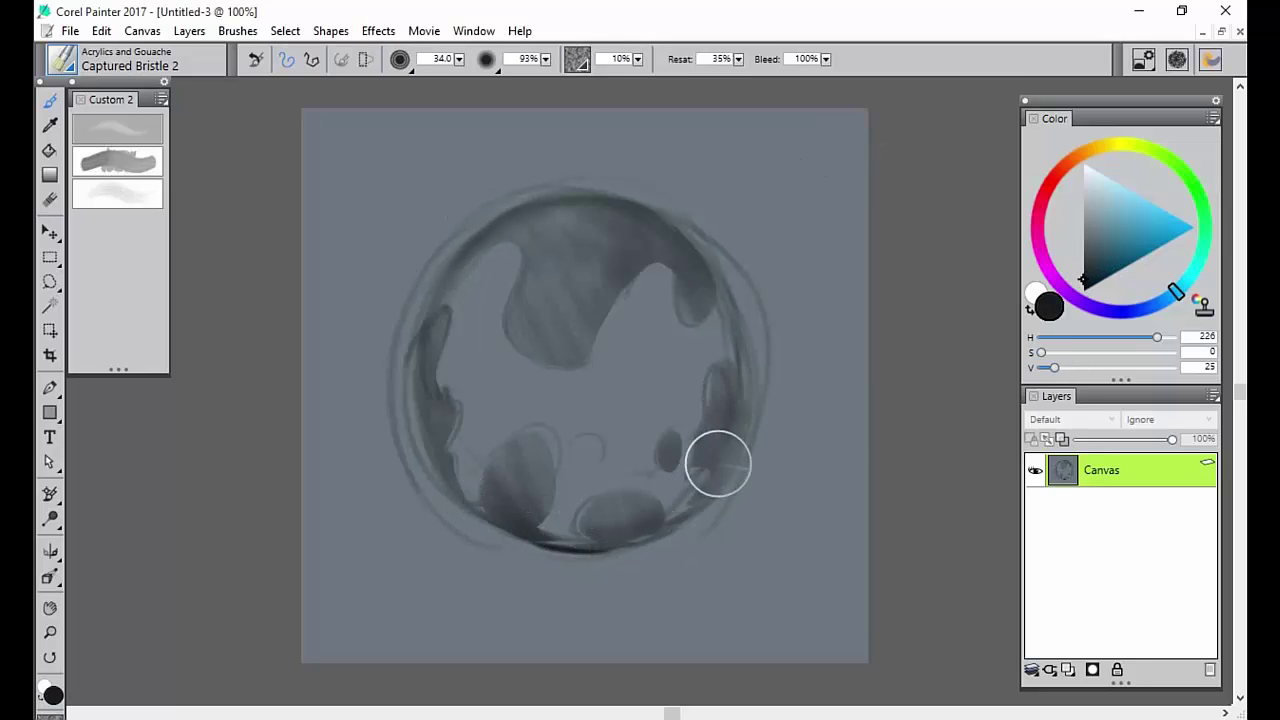
# - Invert the patch selection and show its marquee, with pale cream (H 117, S 63, V 217) as the brush color
pyautogui.click(285, 30)
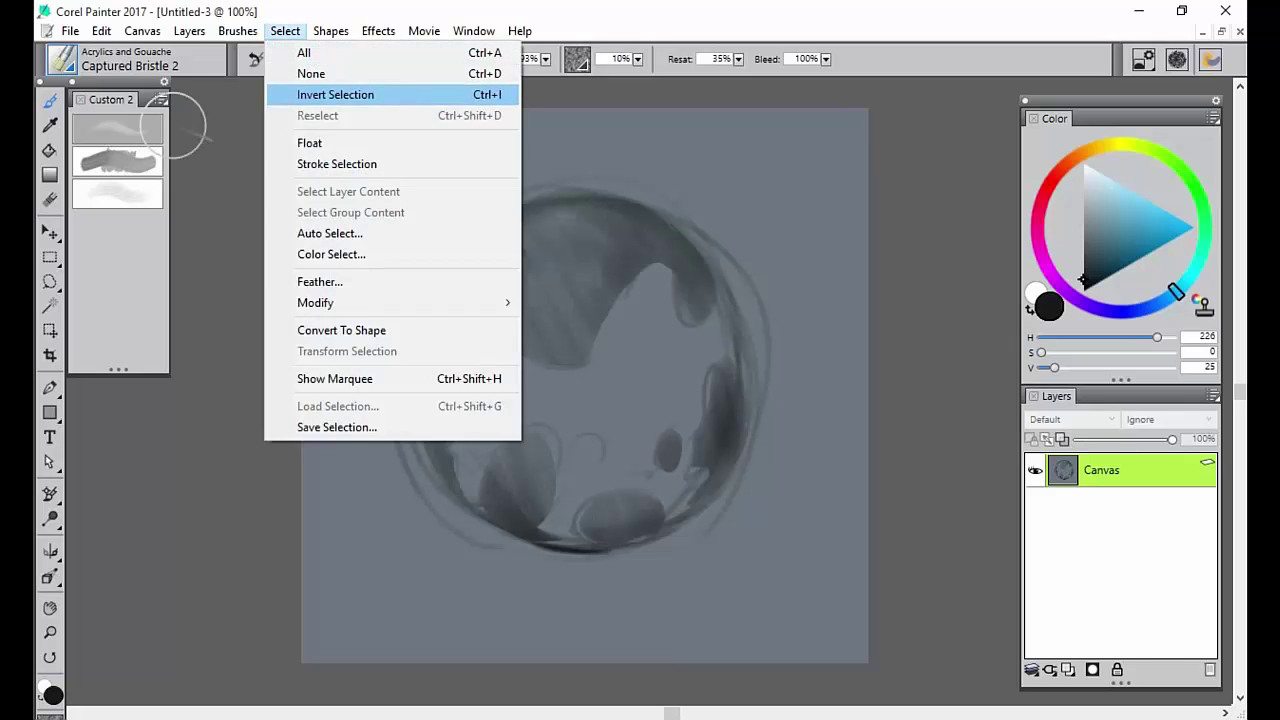
pyautogui.click(410, 95)
pyautogui.moveTo(1092, 216)
pyautogui.mouseDown()
pyautogui.moveTo(1086, 185)
pyautogui.moveTo(1116, 178)
pyautogui.mouseUp()
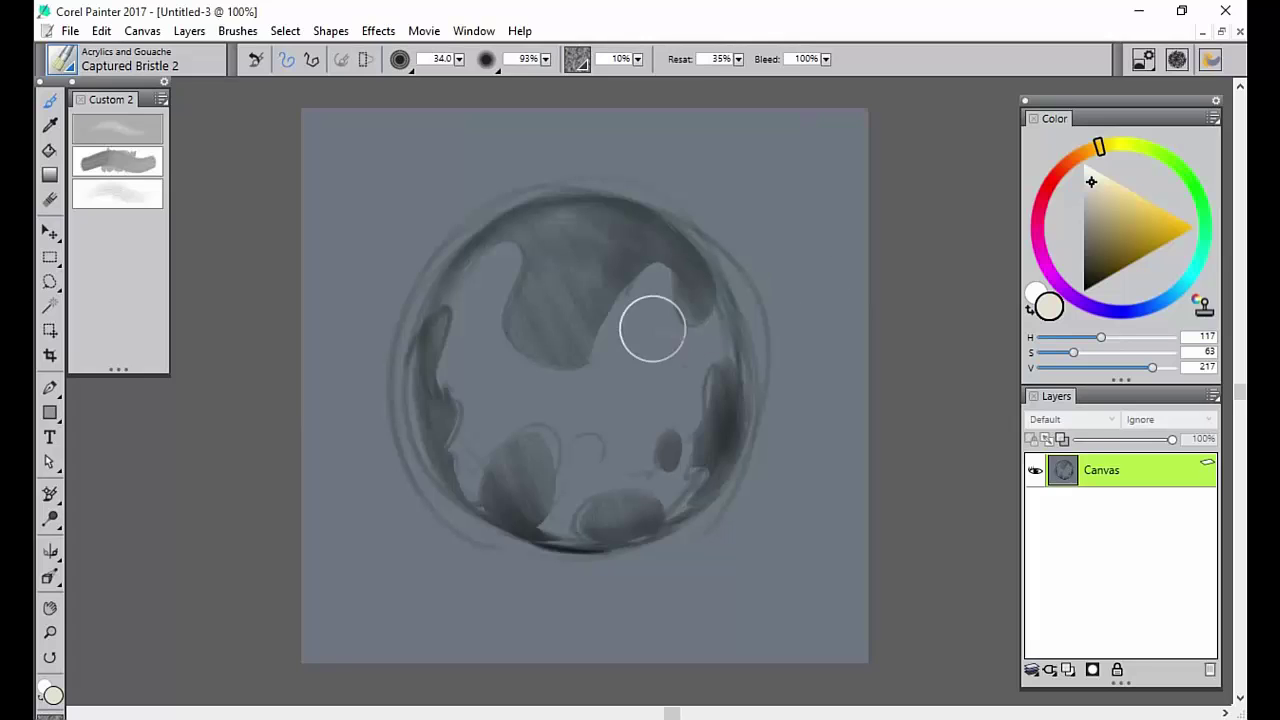
pyautogui.moveTo(601, 330); pyautogui.dragTo(646, 334)
pyautogui.click(285, 30)
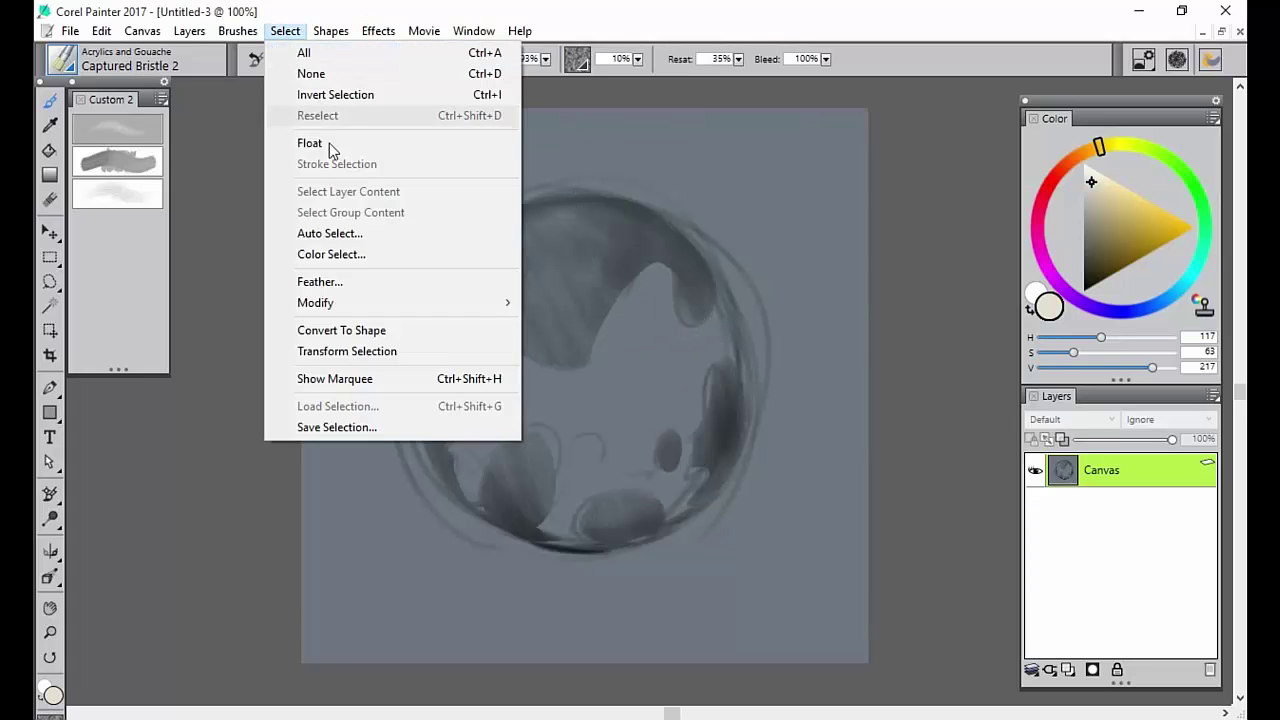
pyautogui.click(335, 378)
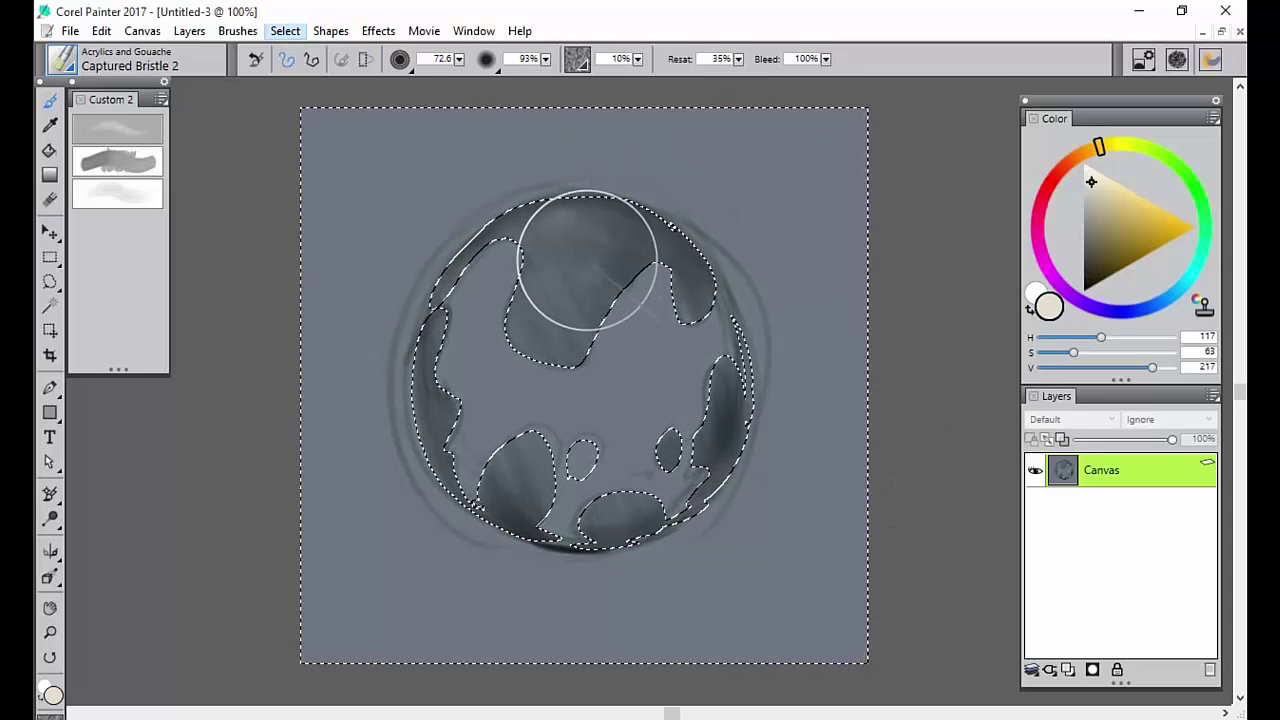
# - Brush pale cream over the sphere's surface between the dark patches at brush size 65.8, hiding the selection marquee
pyautogui.moveTo(593, 352)
pyautogui.mouseDown()
pyautogui.moveTo(626, 368)
pyautogui.moveTo(568, 369)
pyautogui.moveTo(609, 350)
pyautogui.moveTo(634, 304)
pyautogui.moveTo(590, 338)
pyautogui.moveTo(606, 300)
pyautogui.mouseUp()
pyautogui.press('[')
pyautogui.moveTo(517, 306)
pyautogui.mouseDown()
pyautogui.moveTo(506, 249)
pyautogui.moveTo(481, 337)
pyautogui.moveTo(487, 325)
pyautogui.moveTo(521, 369)
pyautogui.moveTo(599, 343)
pyautogui.moveTo(638, 273)
pyautogui.moveTo(659, 335)
pyautogui.moveTo(666, 281)
pyautogui.moveTo(696, 339)
pyautogui.moveTo(686, 400)
pyautogui.mouseUp()
pyautogui.click(285, 31)
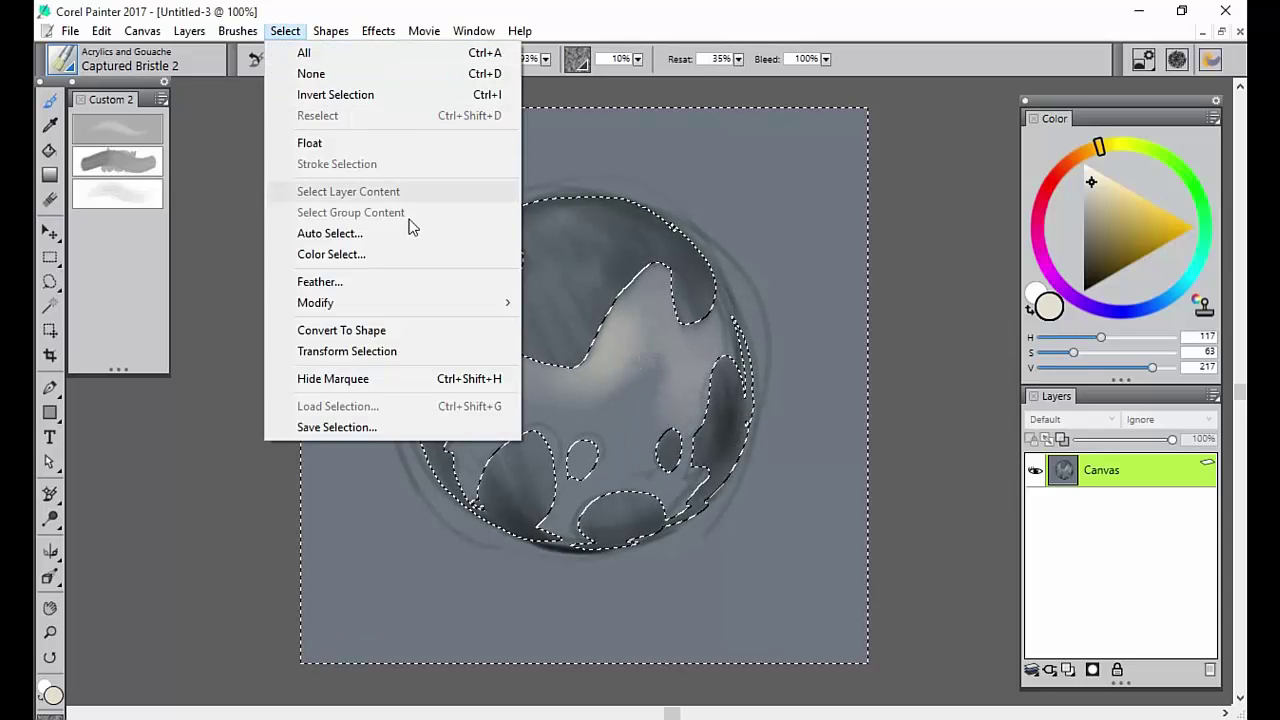
pyautogui.click(330, 376)
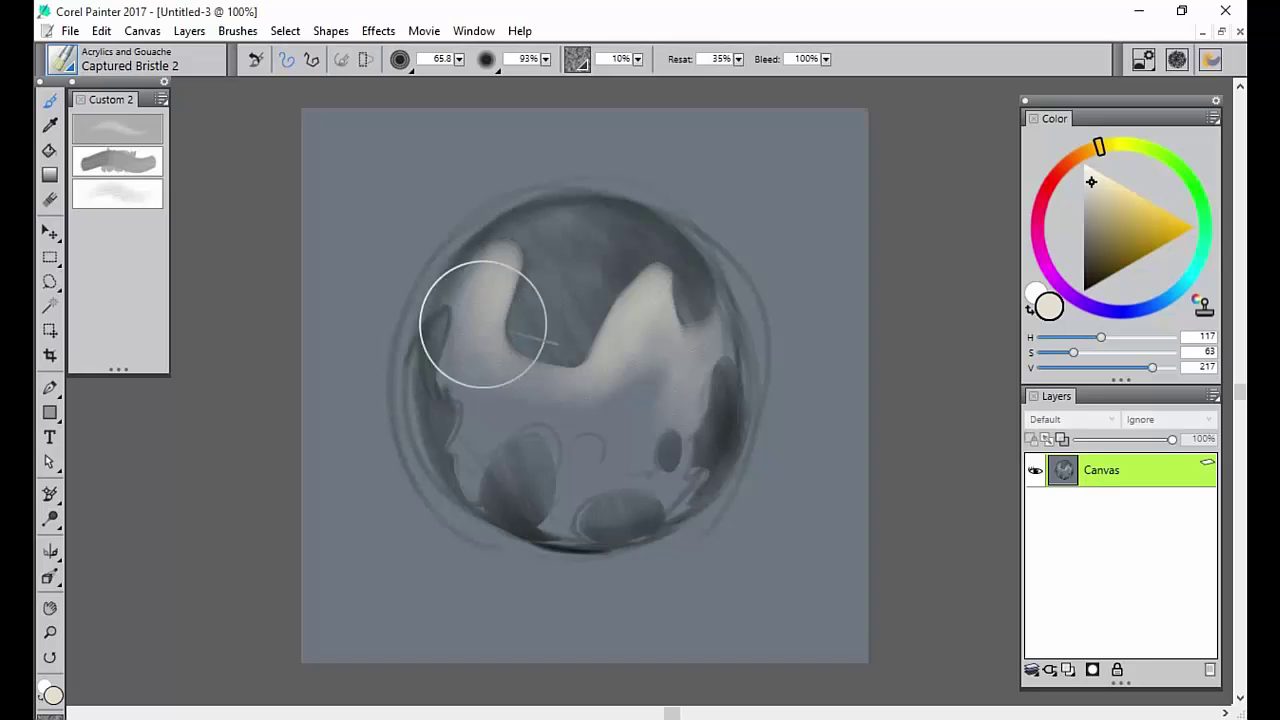
pyautogui.moveTo(569, 362)
pyautogui.mouseDown()
pyautogui.moveTo(640, 427)
pyautogui.moveTo(662, 417)
pyautogui.moveTo(649, 457)
pyautogui.mouseUp()
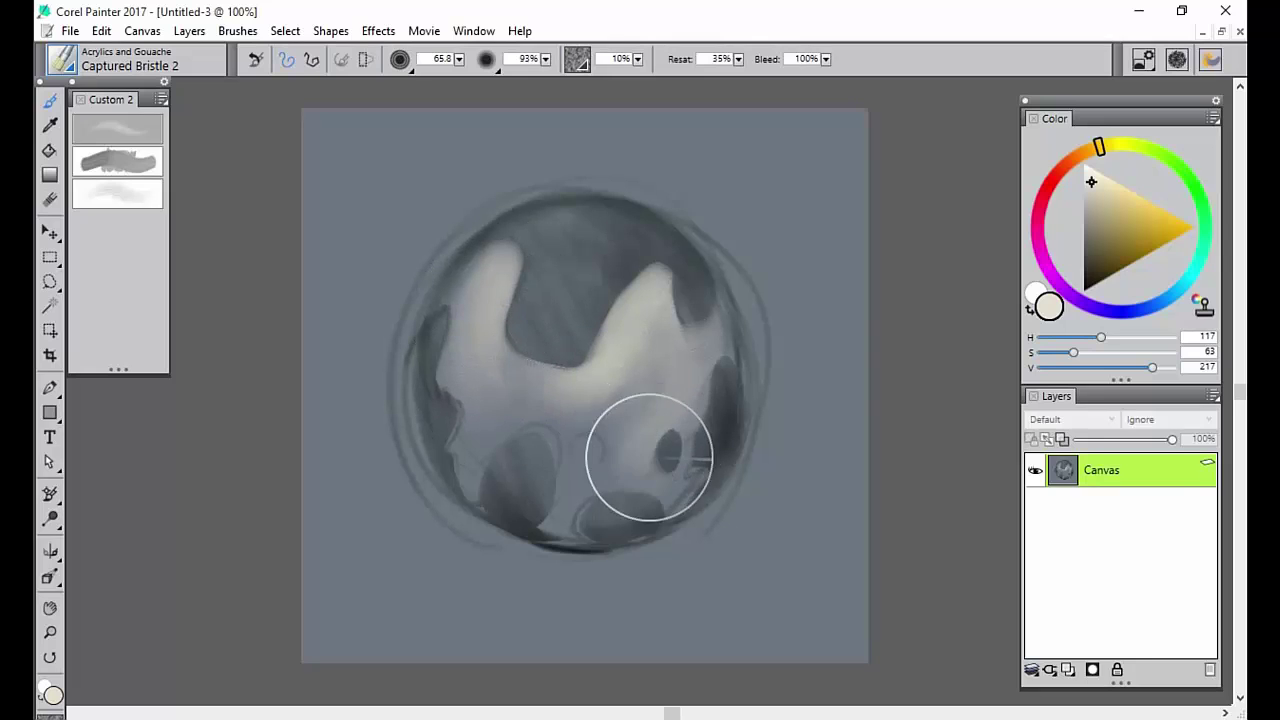
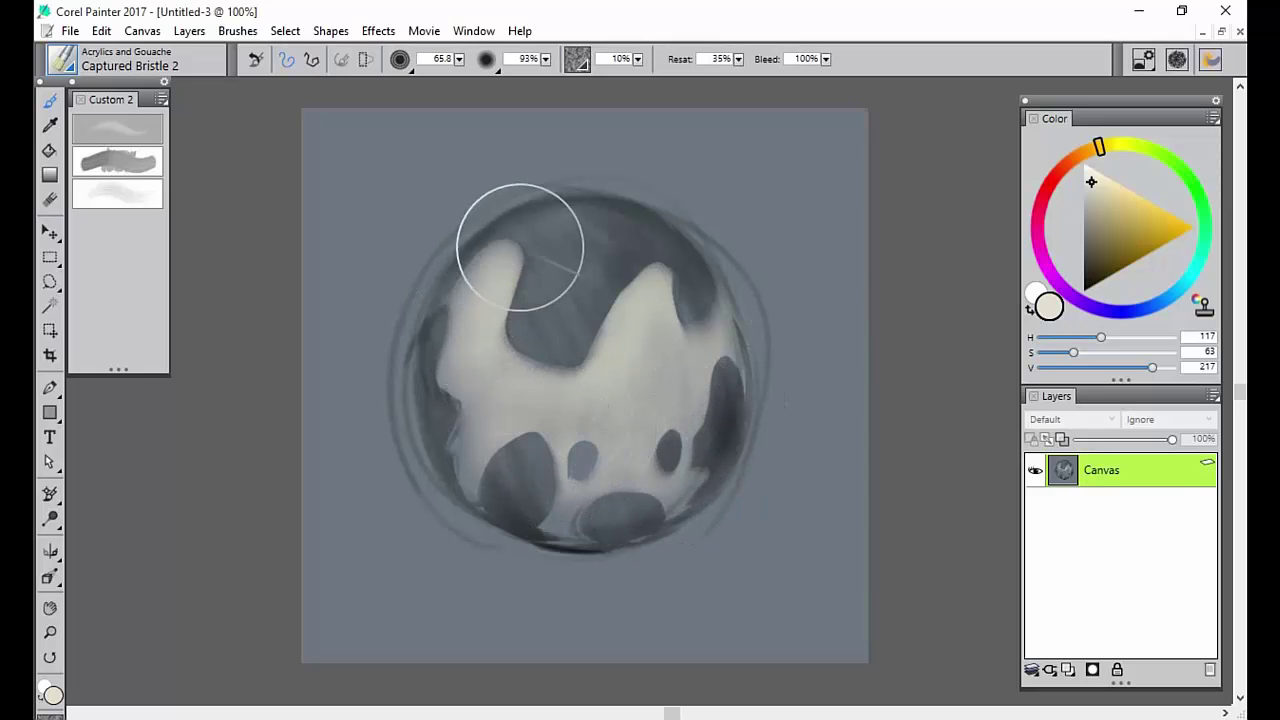
# - Brush a soft light-grey haze (S 0, V 164) around the outside of the sphere, and near-white highlights (V 237) onto its pale area
pyautogui.click(1092, 206)
pyautogui.click(1083, 209)
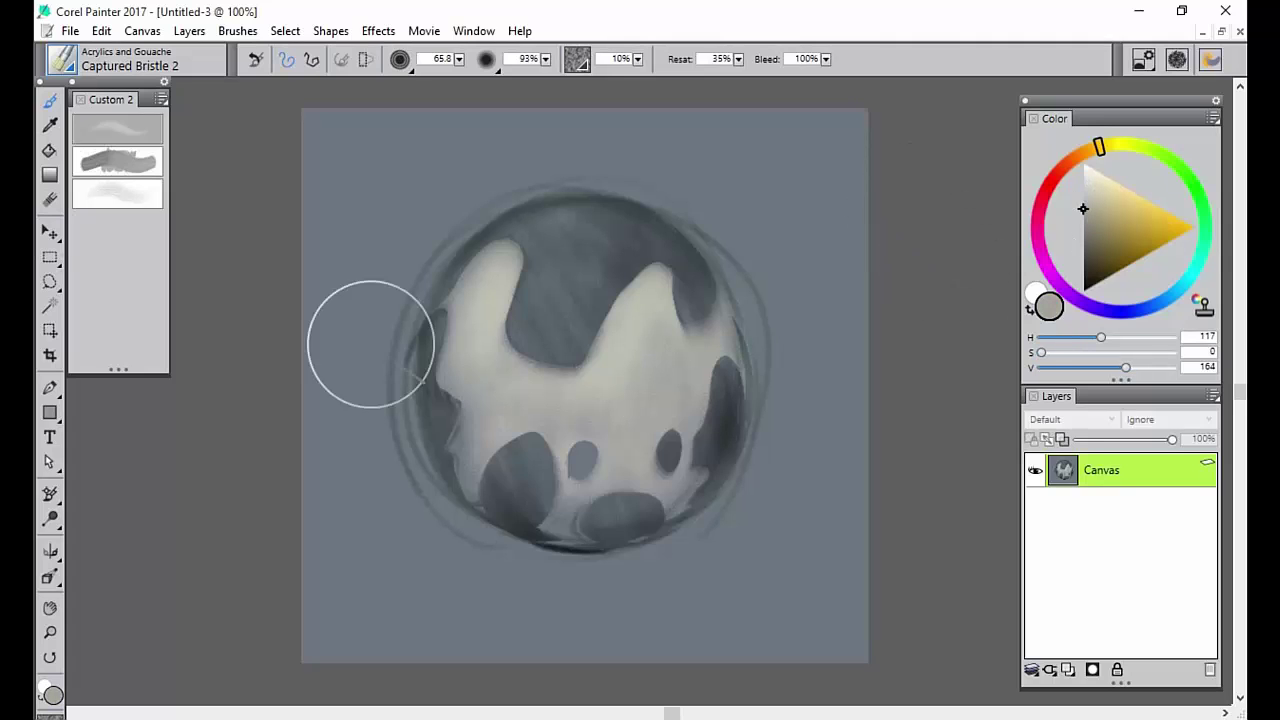
pyautogui.moveTo(371, 337)
pyautogui.mouseDown()
pyautogui.moveTo(379, 421)
pyautogui.moveTo(405, 362)
pyautogui.moveTo(523, 409)
pyautogui.mouseUp()
pyautogui.moveTo(751, 359)
pyautogui.mouseDown()
pyautogui.moveTo(748, 457)
pyautogui.moveTo(773, 393)
pyautogui.moveTo(759, 453)
pyautogui.moveTo(552, 396)
pyautogui.moveTo(423, 380)
pyautogui.moveTo(400, 323)
pyautogui.moveTo(472, 218)
pyautogui.moveTo(418, 334)
pyautogui.moveTo(442, 271)
pyautogui.moveTo(567, 197)
pyautogui.moveTo(688, 245)
pyautogui.moveTo(743, 345)
pyautogui.moveTo(749, 428)
pyautogui.moveTo(689, 500)
pyautogui.moveTo(719, 455)
pyautogui.moveTo(553, 257)
pyautogui.moveTo(415, 393)
pyautogui.moveTo(415, 441)
pyautogui.moveTo(338, 370)
pyautogui.moveTo(353, 490)
pyautogui.moveTo(326, 463)
pyautogui.mouseUp()
pyautogui.moveTo(749, 334)
pyautogui.mouseDown()
pyautogui.moveTo(734, 488)
pyautogui.moveTo(726, 362)
pyautogui.moveTo(762, 306)
pyautogui.moveTo(730, 367)
pyautogui.moveTo(700, 321)
pyautogui.mouseUp()
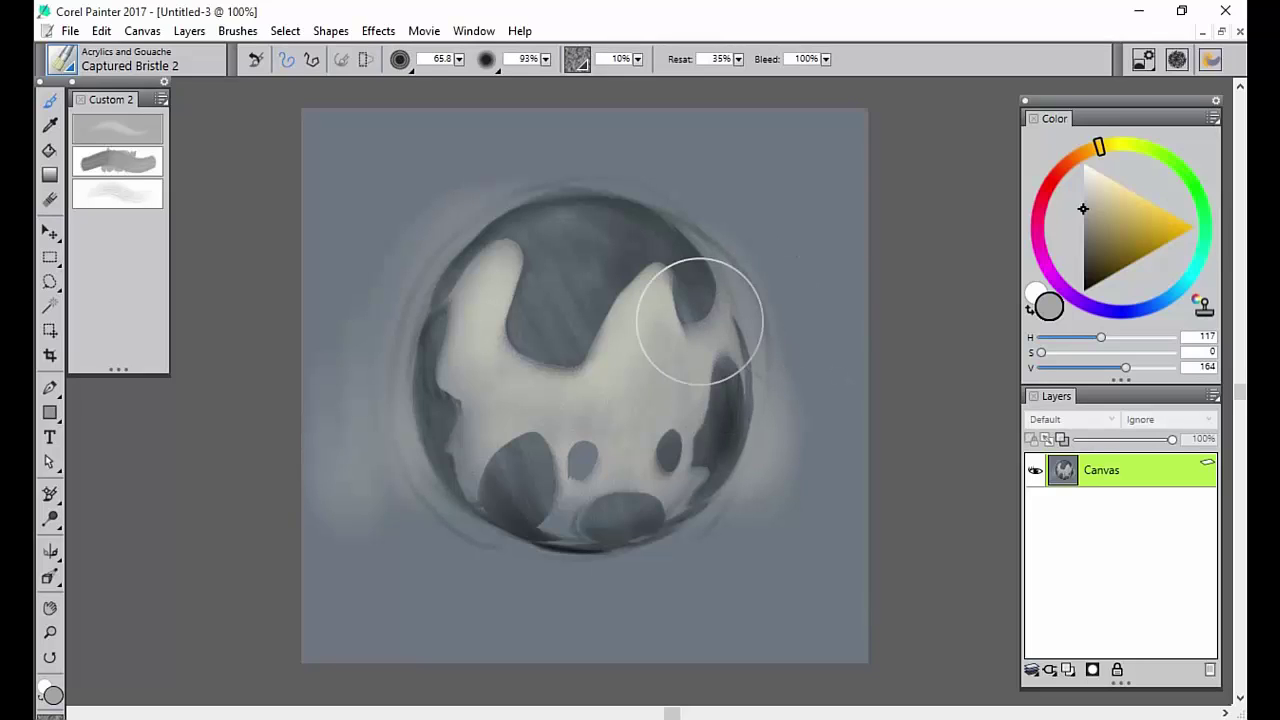
pyautogui.click(1083, 172)
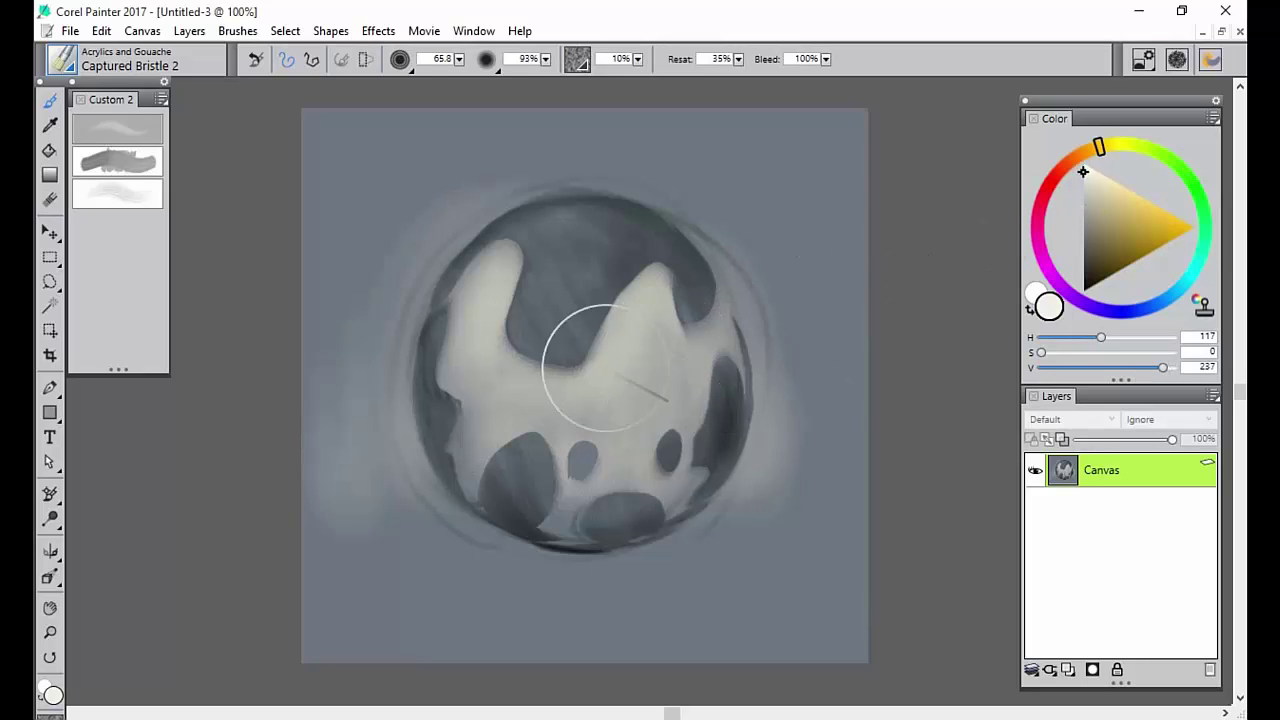
pyautogui.moveTo(636, 305); pyautogui.dragTo(655, 360)
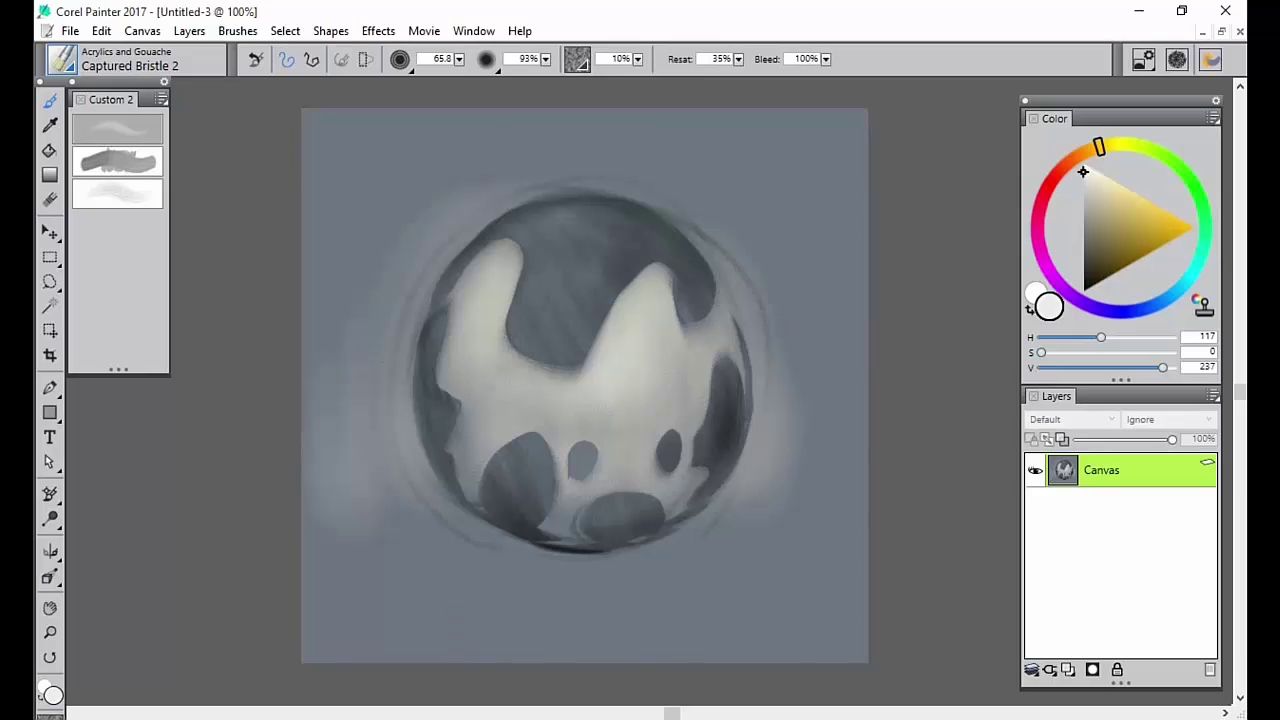
# - Paint near-white test strokes on a new layer beside the sphere's upper right edge, using brush size 22.4
pyautogui.moveTo(560, 314)
pyautogui.keyDown('ctrl'); pyautogui.keyDown('alt'); pyautogui.mouseDown()
pyautogui.moveTo(651, 323)
pyautogui.moveTo(594, 280)
pyautogui.mouseUp(); pyautogui.keyUp('alt'); pyautogui.keyUp('ctrl')
pyautogui.click(1069, 669)
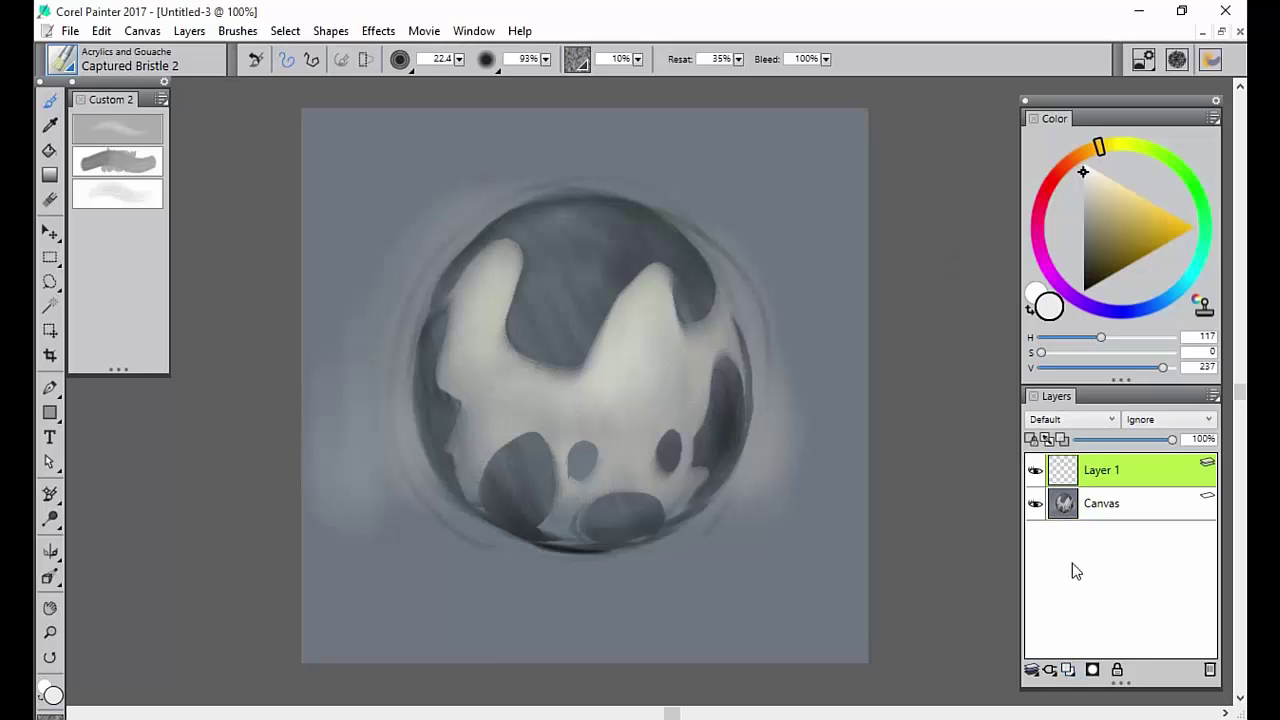
pyautogui.moveTo(809, 269)
pyautogui.mouseDown()
pyautogui.moveTo(791, 243)
pyautogui.moveTo(803, 274)
pyautogui.moveTo(755, 255)
pyautogui.moveTo(775, 200)
pyautogui.moveTo(723, 120)
pyautogui.moveTo(740, 195)
pyautogui.mouseUp()
# - Preserve the new layer's transparency and shade the lower part of the white strokes mid-grey (S 0, V 104) at brush size 38.9
pyautogui.click(1031, 440)
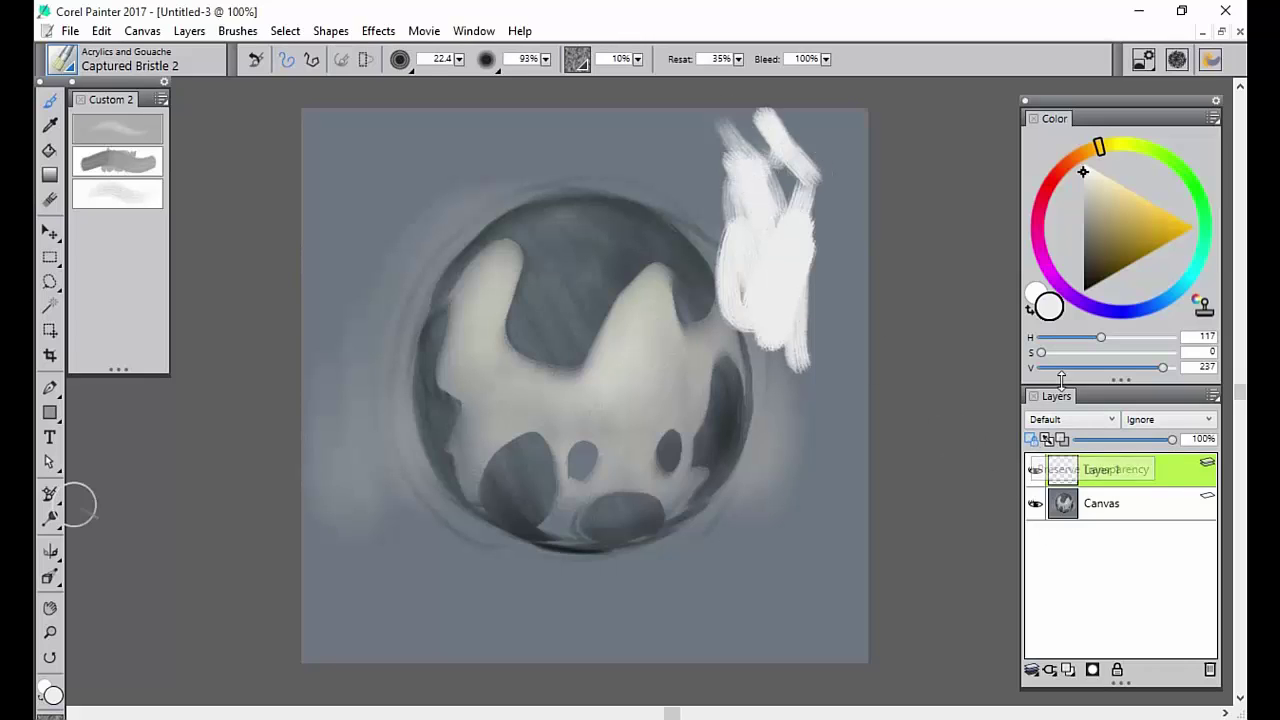
pyautogui.click(1083, 238)
pyautogui.moveTo(734, 251)
pyautogui.mouseDown()
pyautogui.moveTo(724, 204)
pyautogui.moveTo(748, 302)
pyautogui.moveTo(796, 290)
pyautogui.moveTo(807, 305)
pyautogui.moveTo(802, 273)
pyautogui.moveTo(769, 306)
pyautogui.moveTo(715, 222)
pyautogui.moveTo(733, 300)
pyautogui.moveTo(750, 251)
pyautogui.moveTo(799, 218)
pyautogui.moveTo(800, 337)
pyautogui.mouseUp()
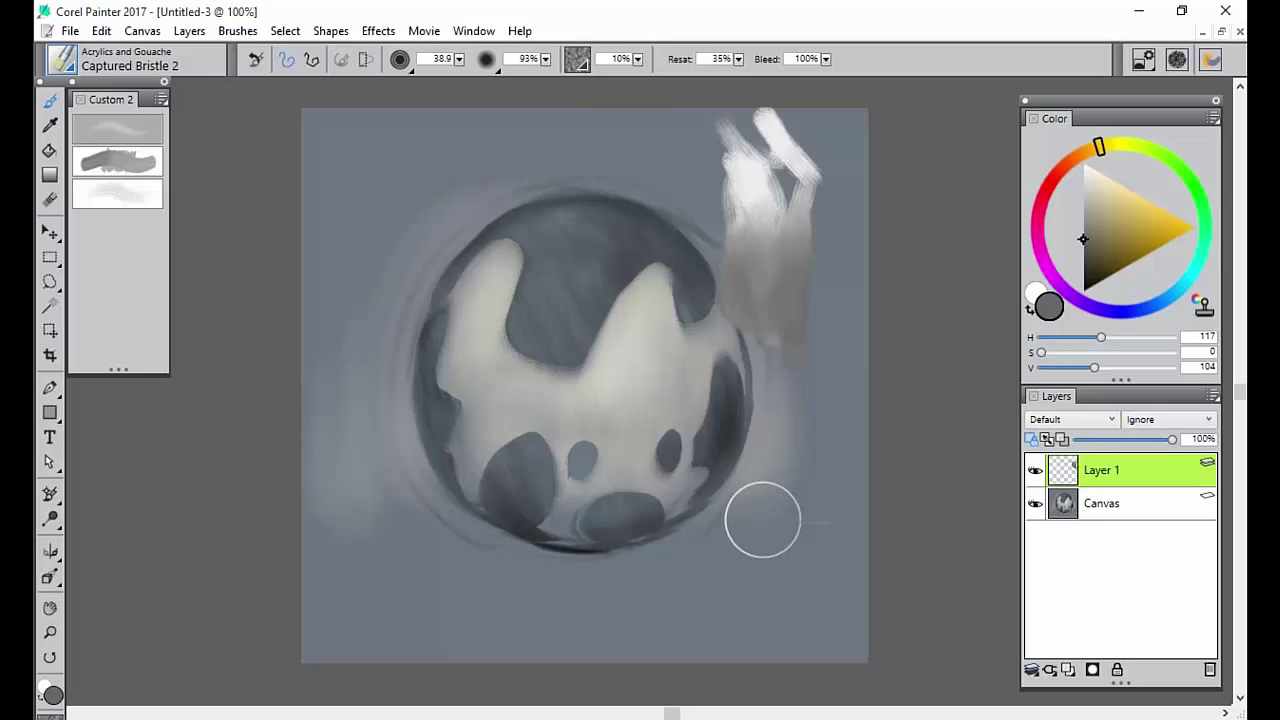
# - Try moving the layer of test strokes over the sphere's right edge, and delete that layer
pyautogui.press('f')
pyautogui.moveTo(746, 206); pyautogui.dragTo(773, 362)
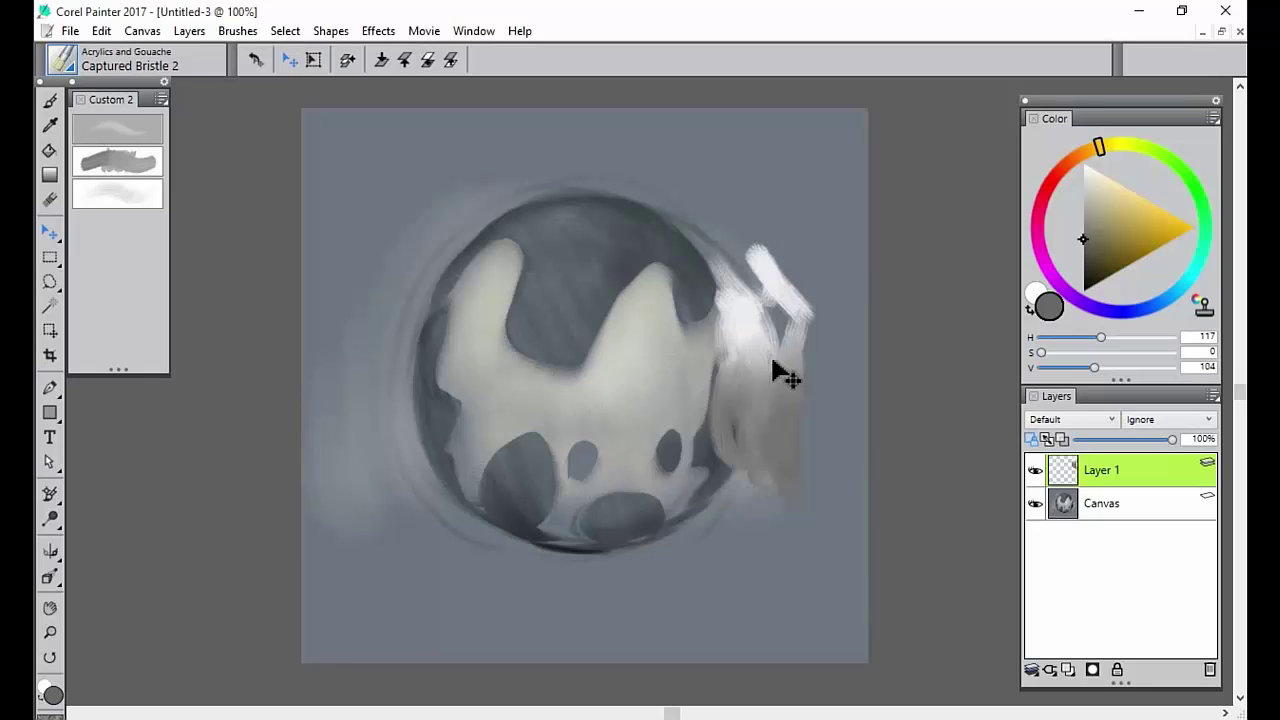
pyautogui.moveTo(773, 362); pyautogui.dragTo(691, 374)
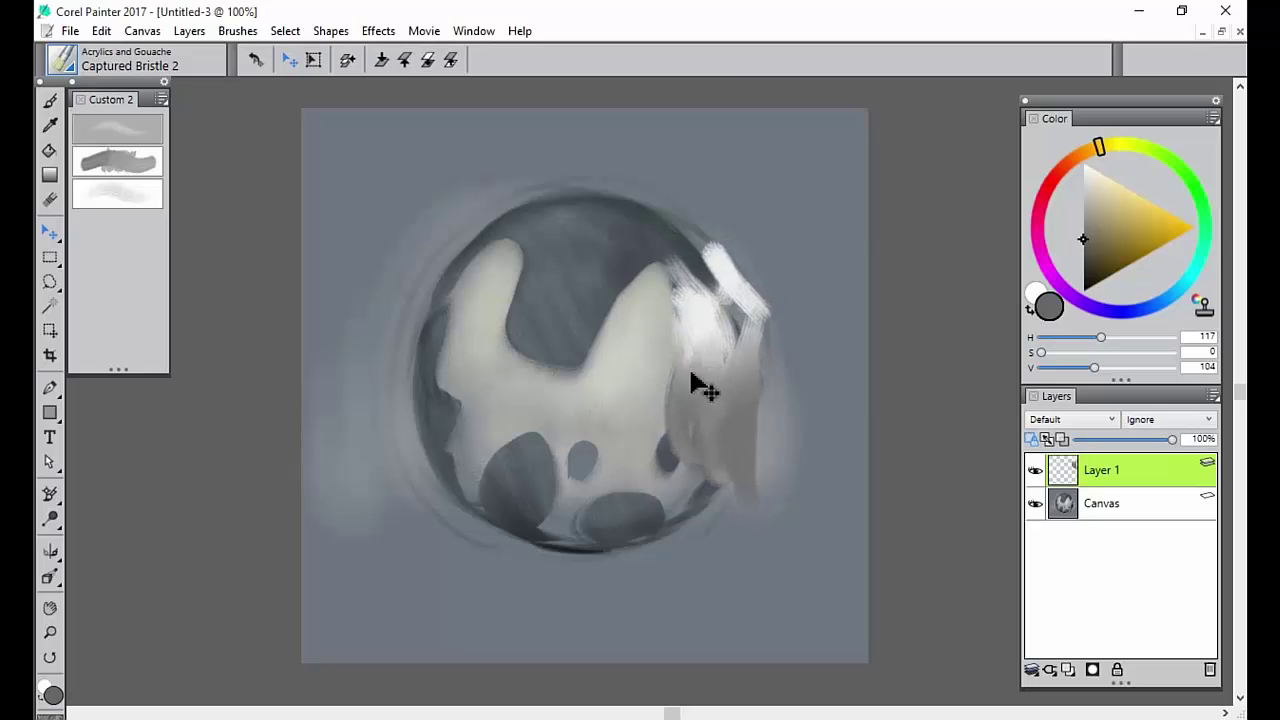
pyautogui.click(1210, 668)
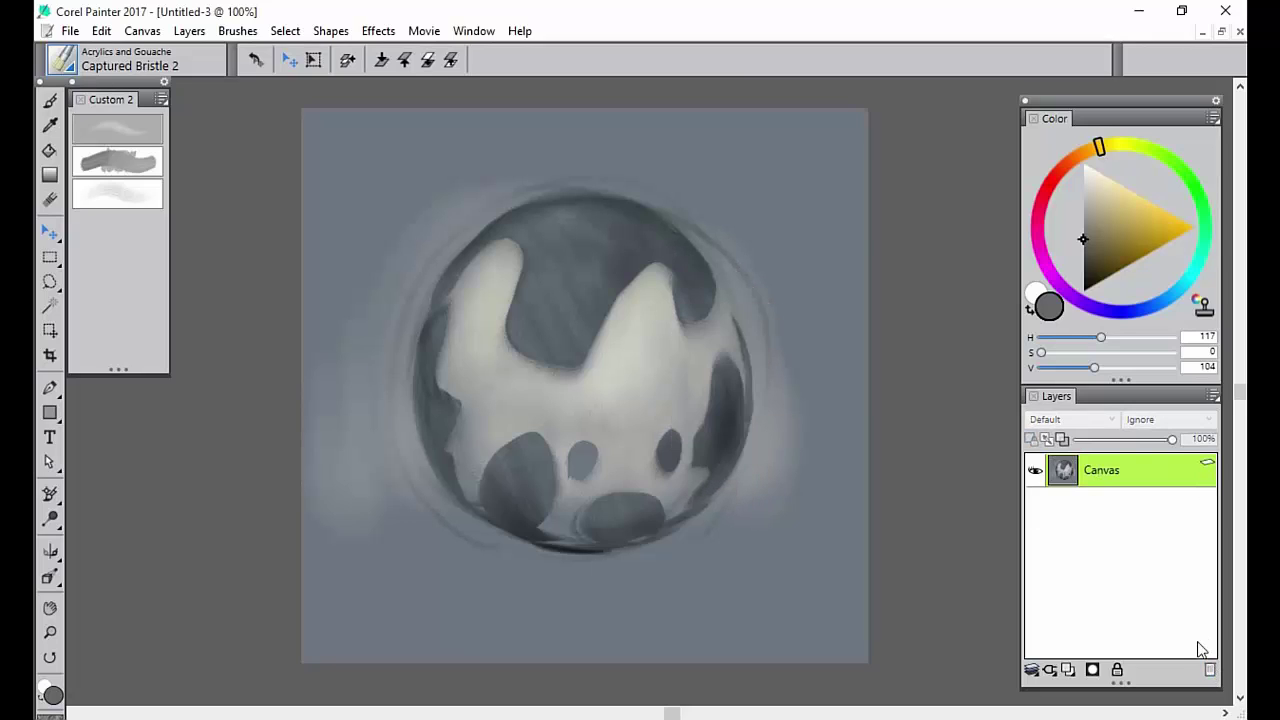